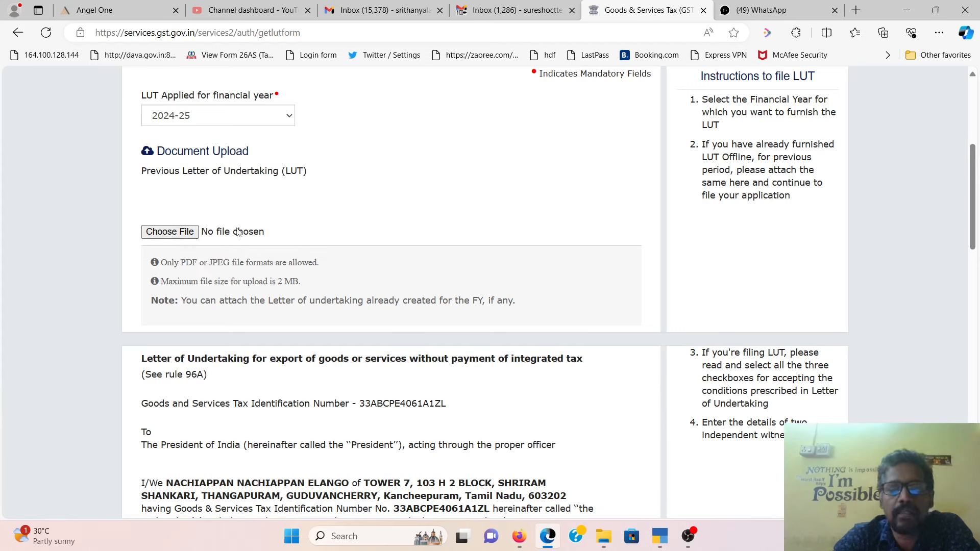
- Upload FORM GST RFD - 11.pdf from Downloads as the previous Letter of Undertaking document
left_click(186, 230)
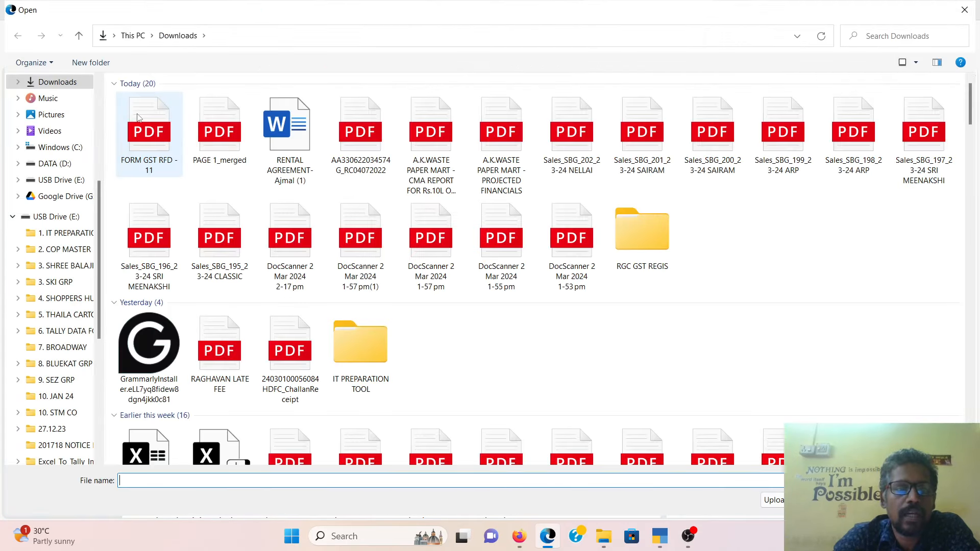
left_click(137, 118)
double_click(137, 118)
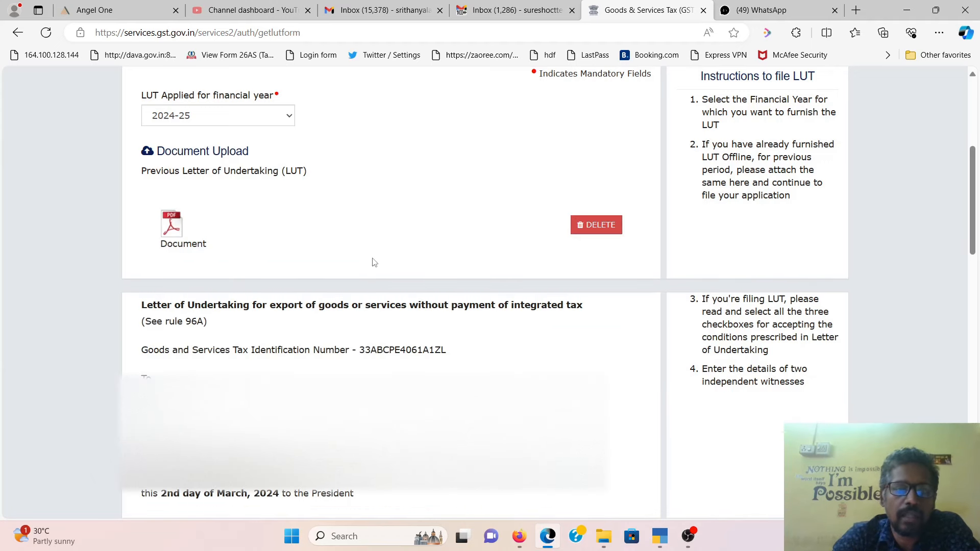
- Tick undertaking conditions (a), (b) and (c) below the Letter of Undertaking text
scroll(370, 265, "down", 5)
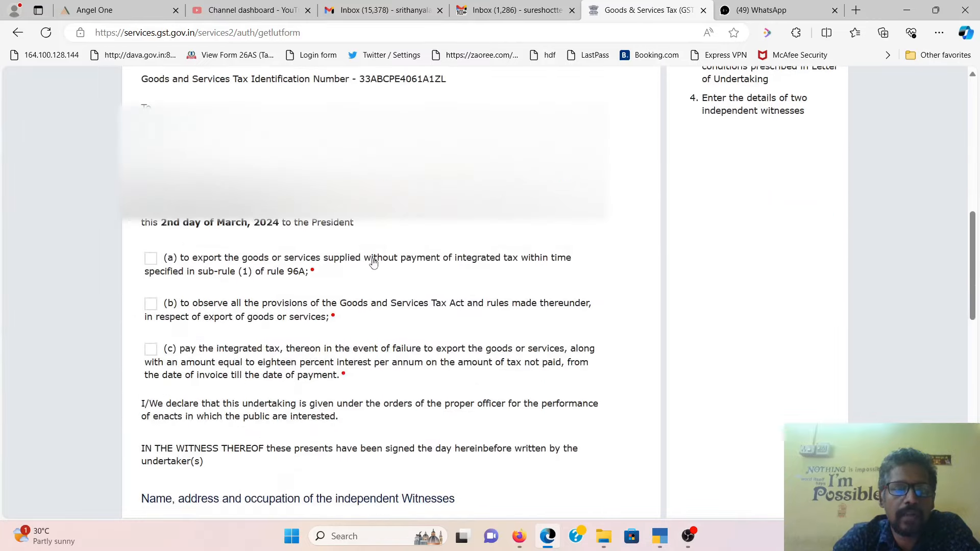
scroll(372, 264, "down", 3)
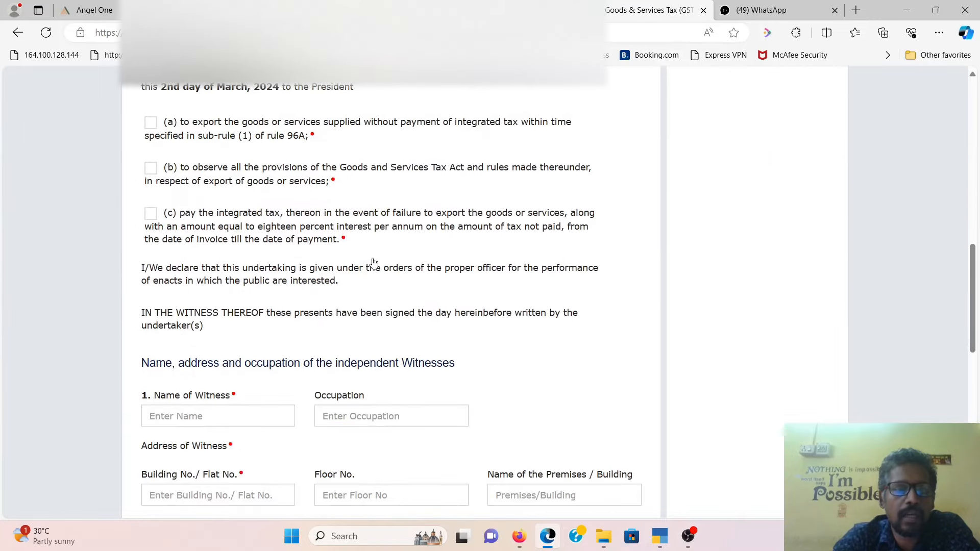
left_click(152, 123)
left_click(151, 168)
left_click(152, 214)
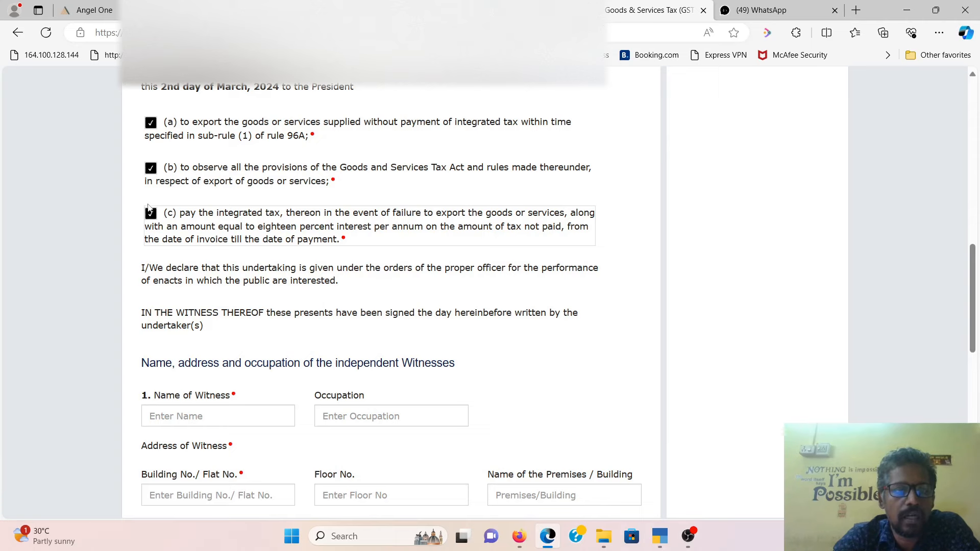
scroll(363, 293, "down", 4)
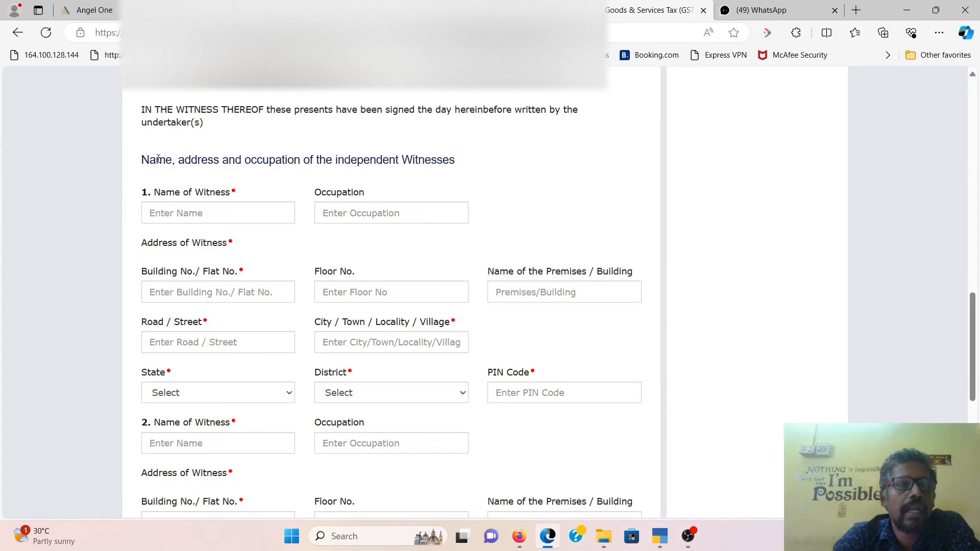
- Enter the first witness's name and occupation BUSINESS
left_click_drag(151, 155, 479, 168)
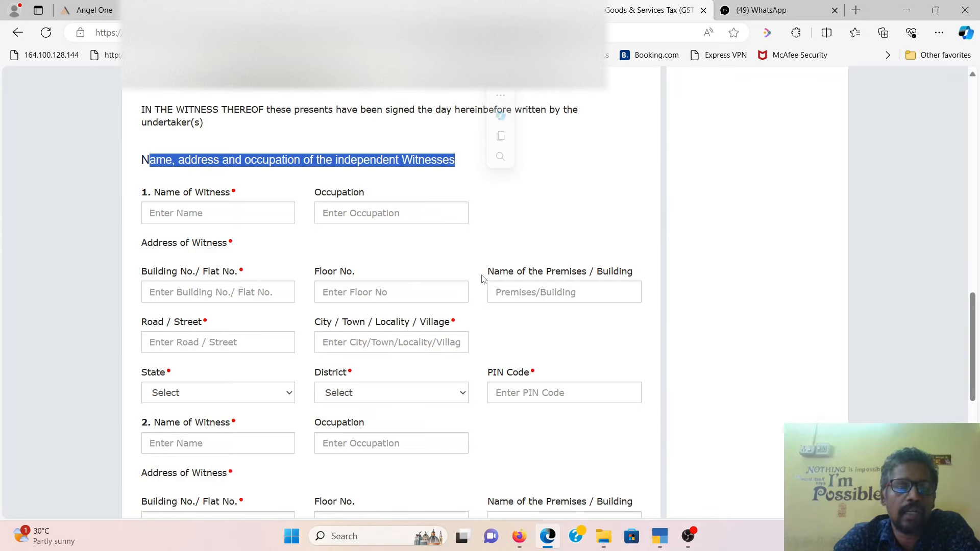
left_click(242, 215)
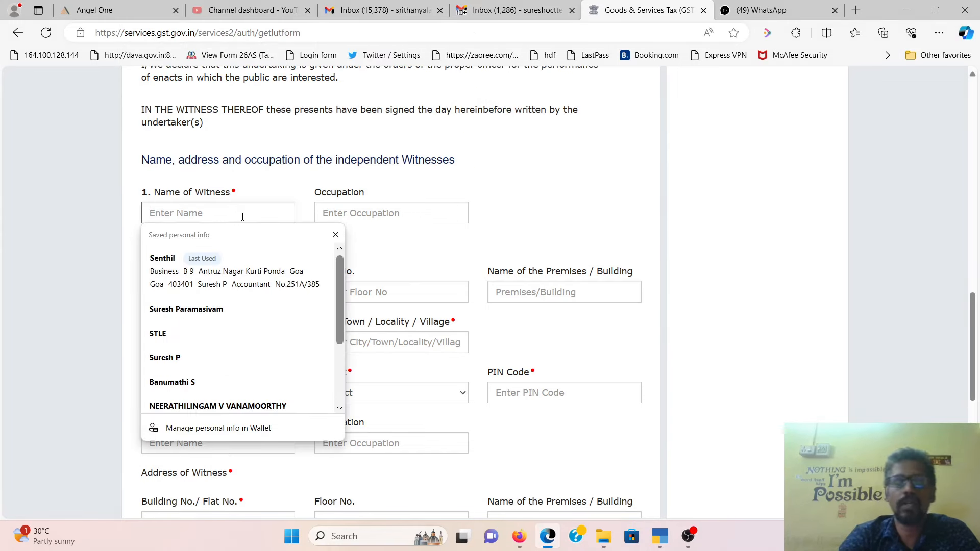
type("SURESH")
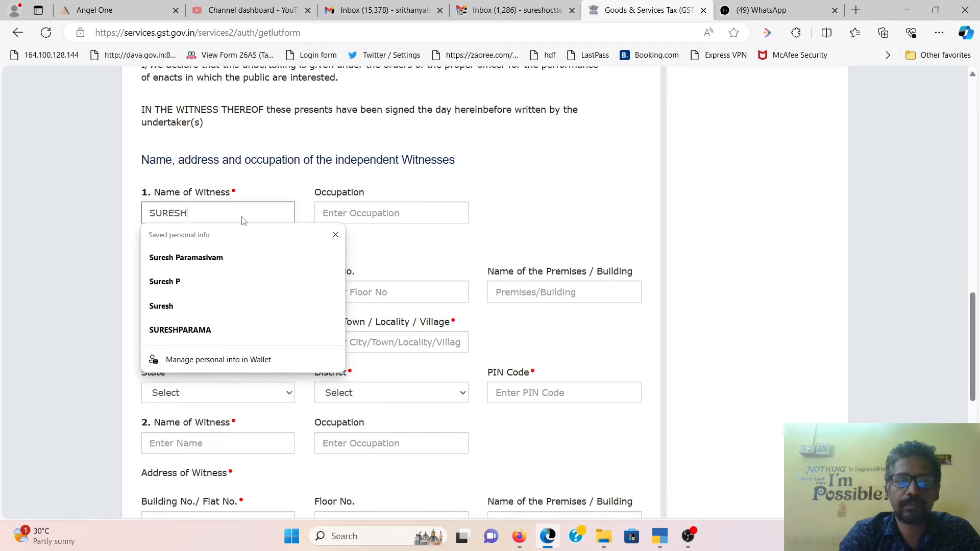
key("Tab")
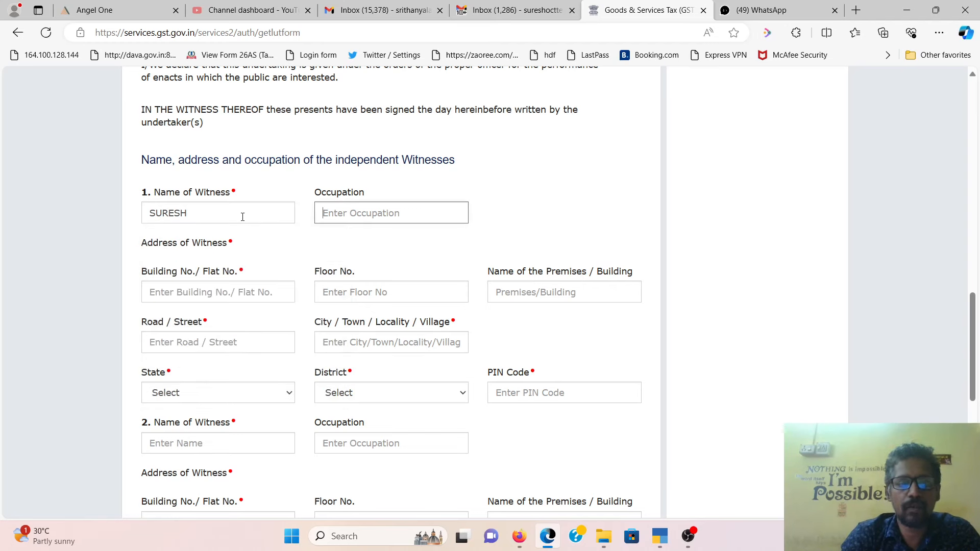
type("BUS")
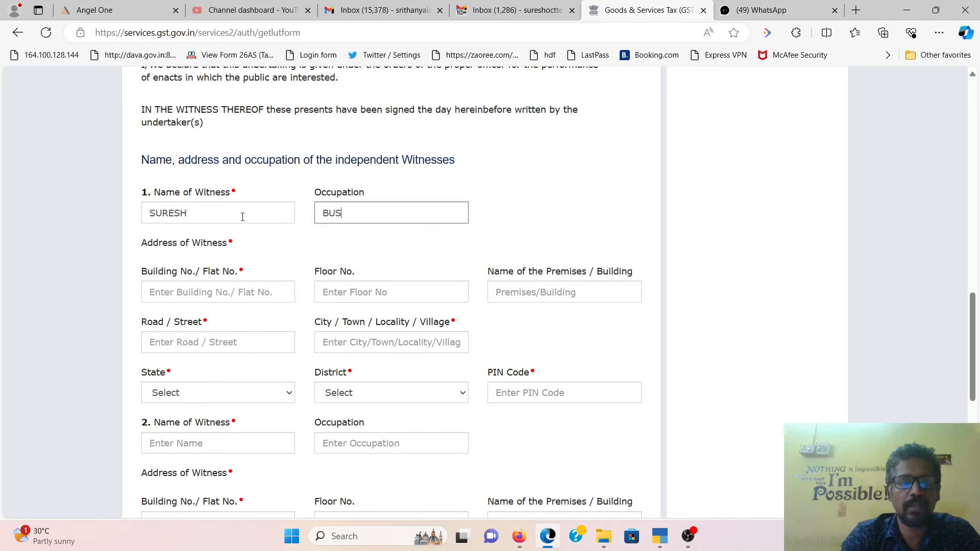
type("INESS")
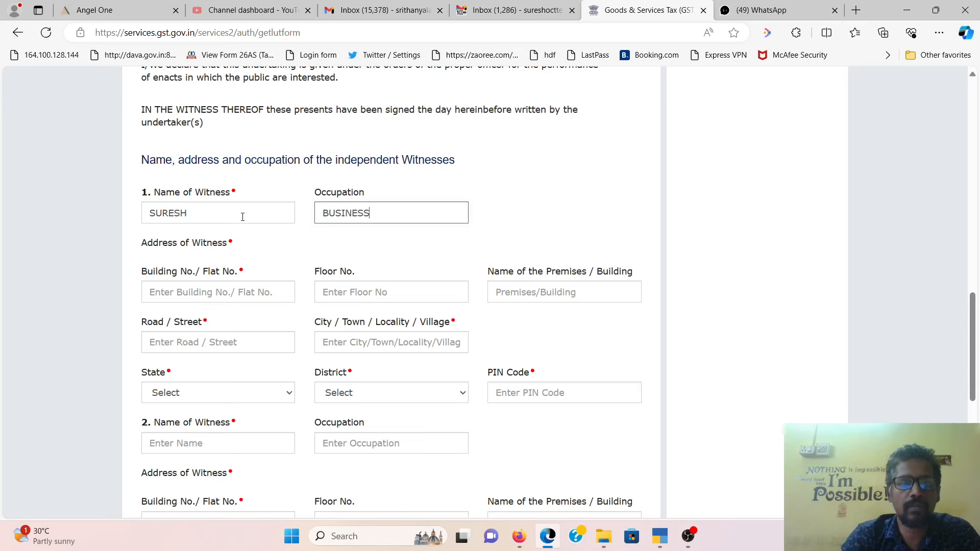
- Fill the first witness's building number, premises name and city Chennai
left_click(213, 297)
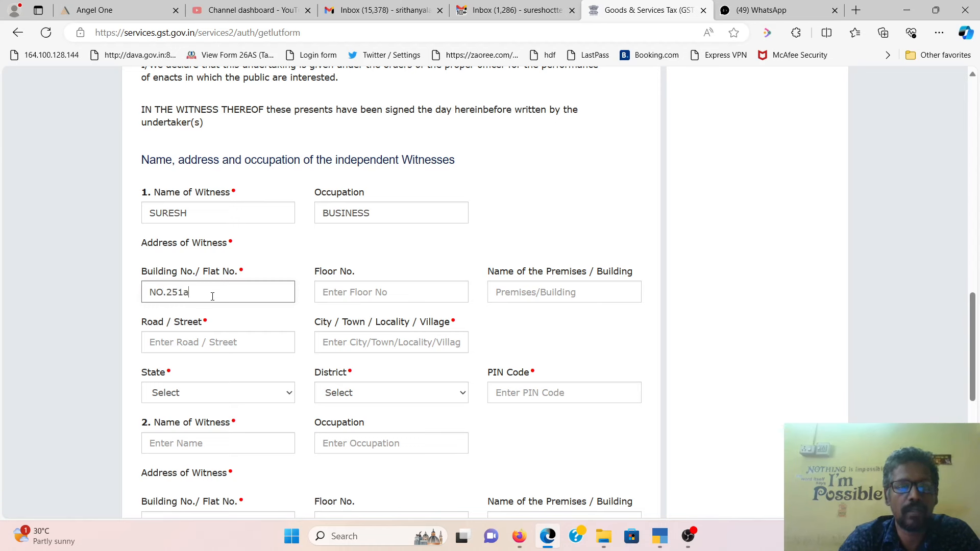
key("Tab")
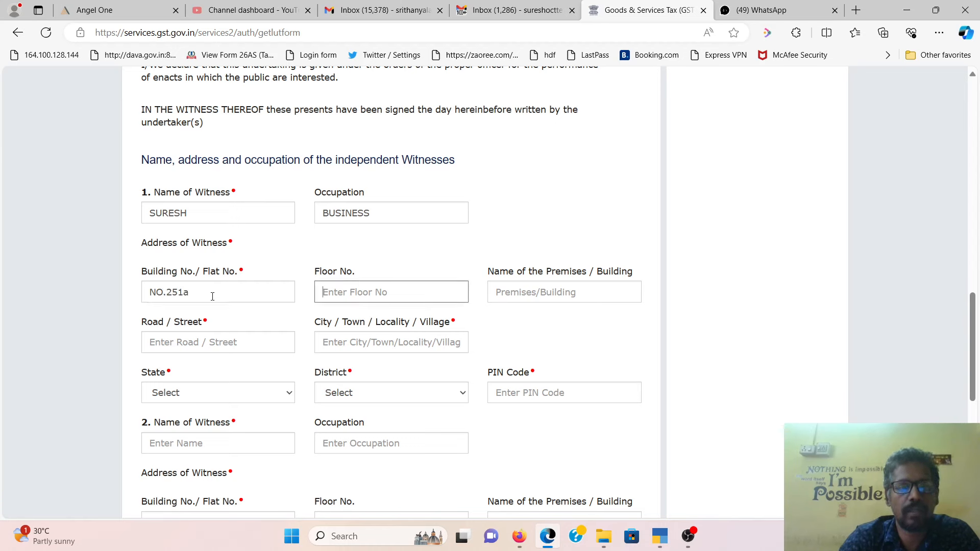
type("0")
key("BackSpace")
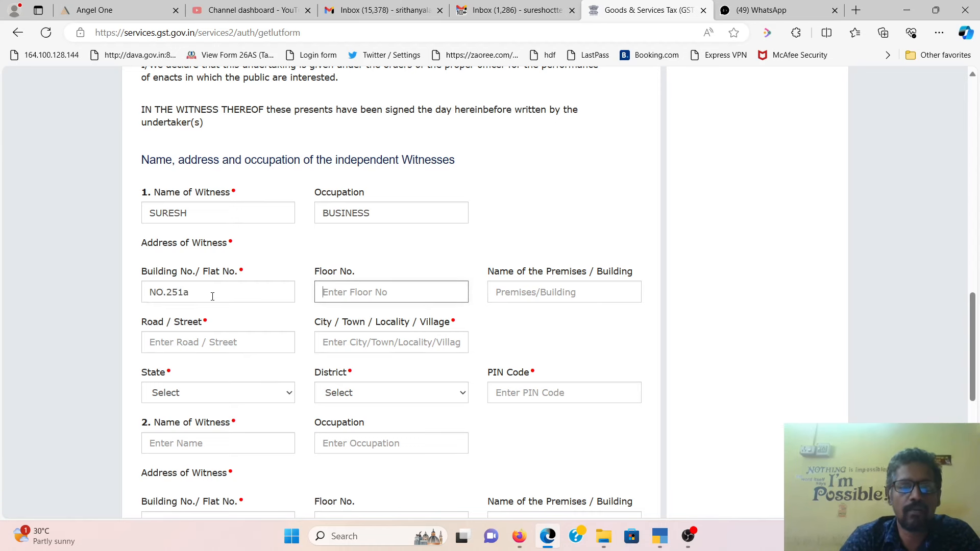
key("Tab")
key("Tab")
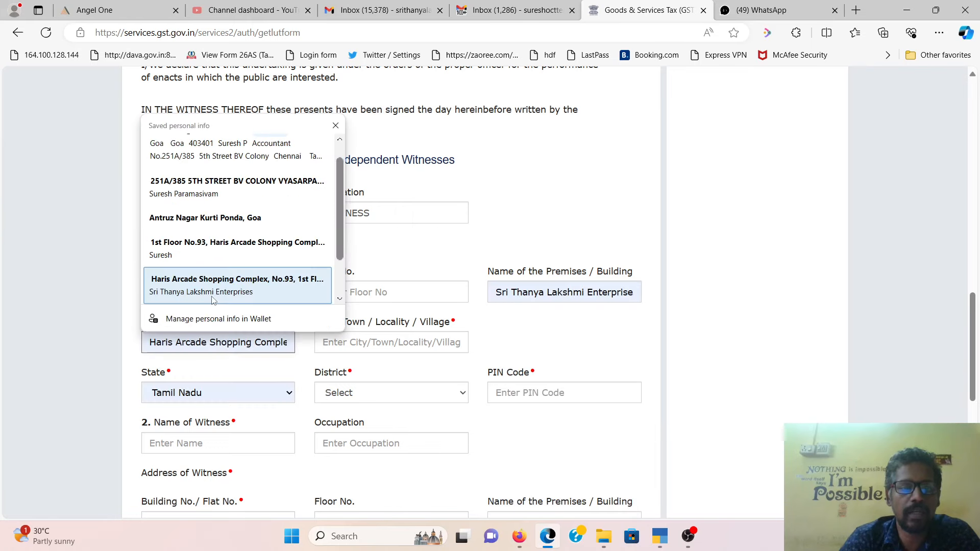
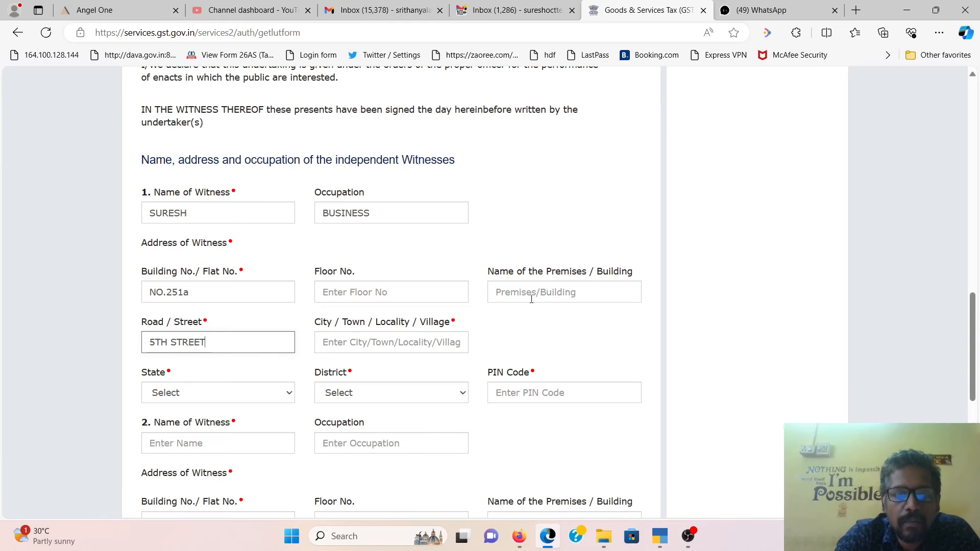
left_click(199, 294)
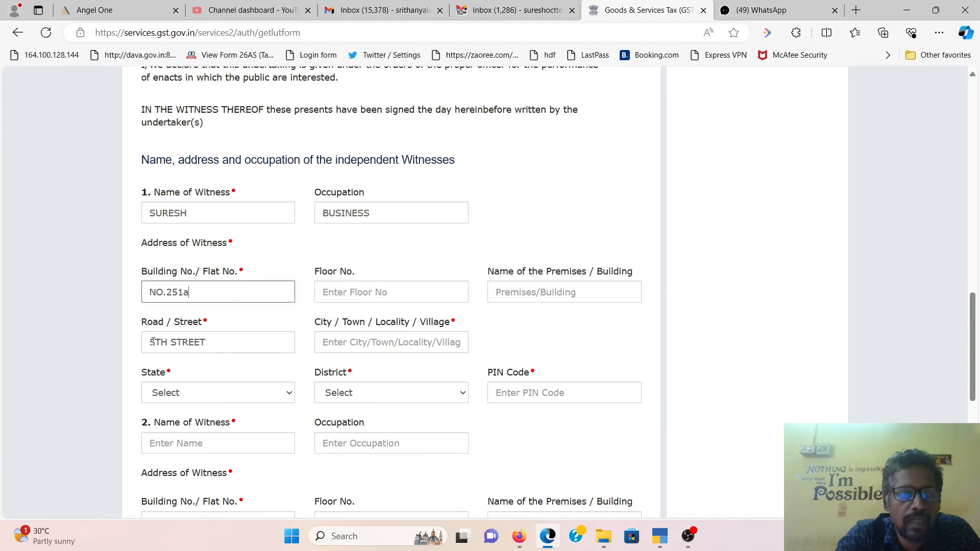
left_click(390, 346)
type("CHENNAi")
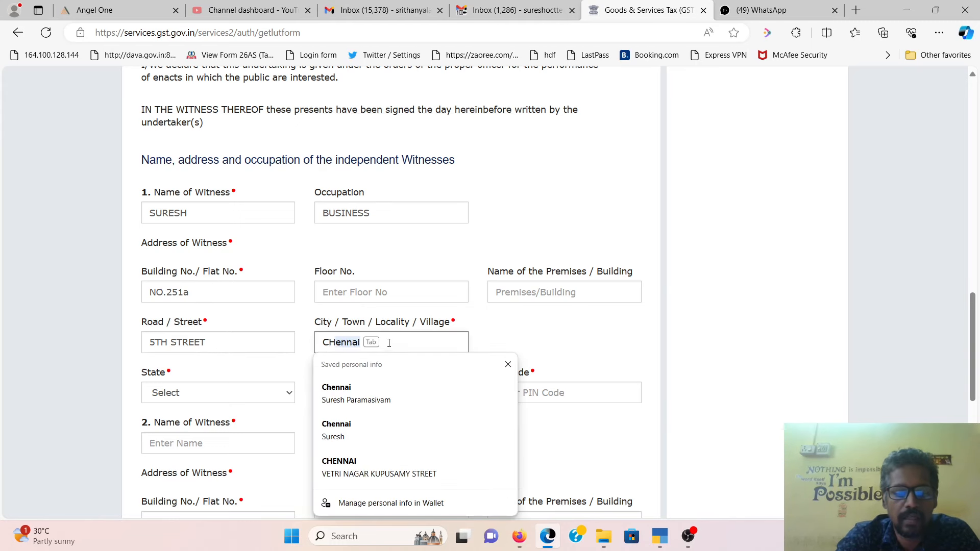
key("Tab")
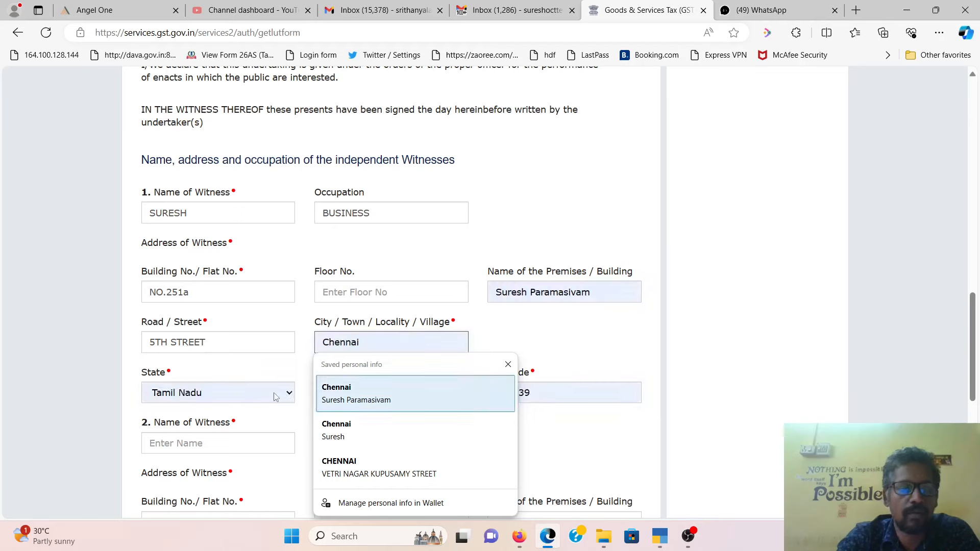
- Set the first witness's state to Tamil Nadu, district to Chennai, and enter the PIN code
left_click(250, 391)
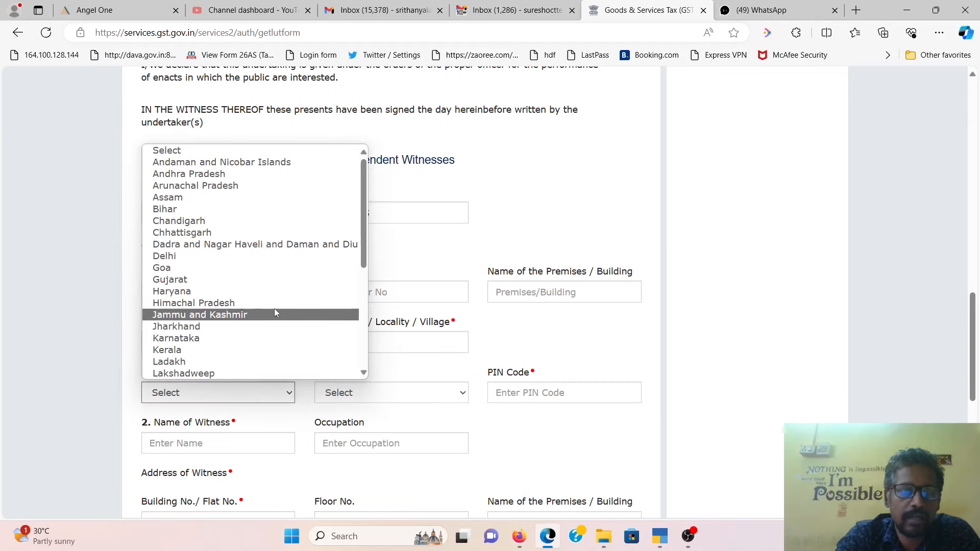
scroll(276, 309, "down", 2)
key("t")
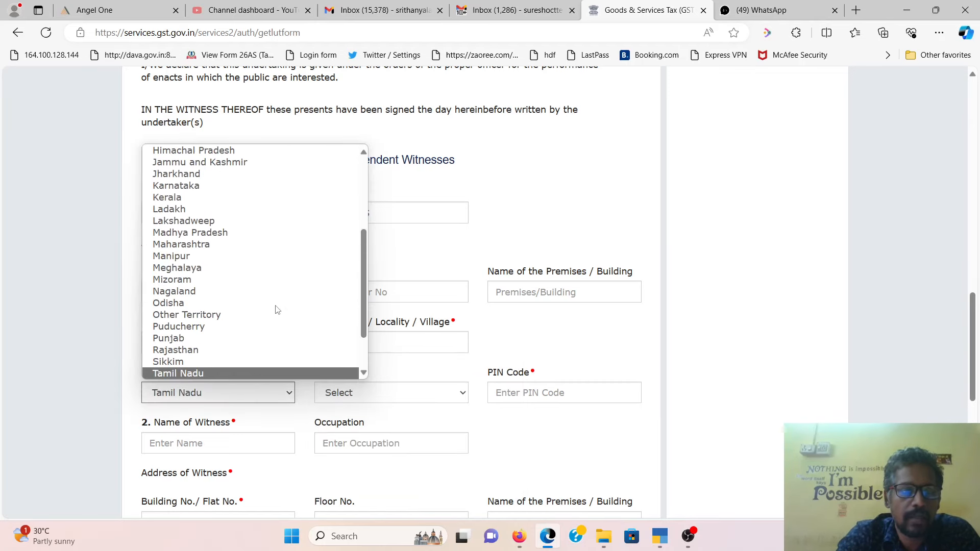
left_click(274, 373)
left_click(387, 397)
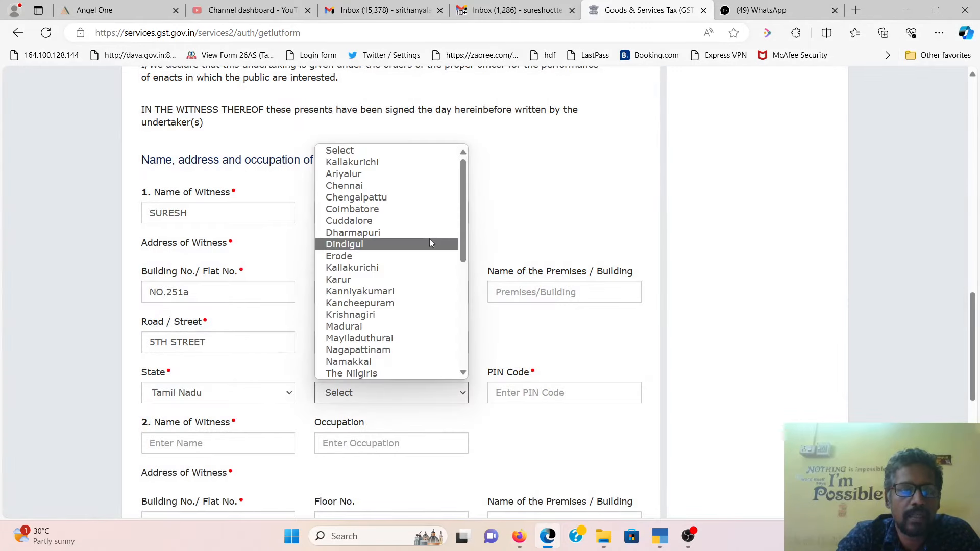
left_click(436, 185)
left_click(538, 397)
type("60039")
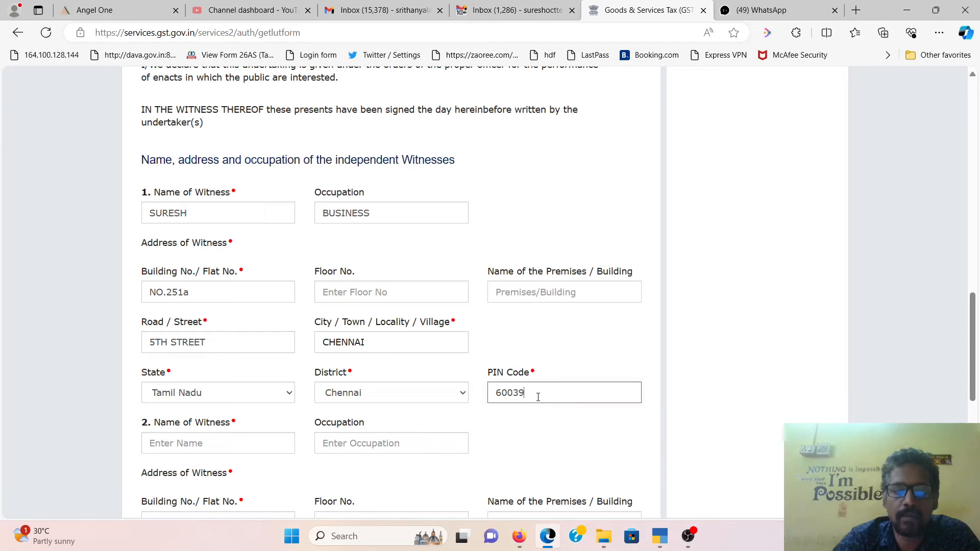
type("039")
key("Tab")
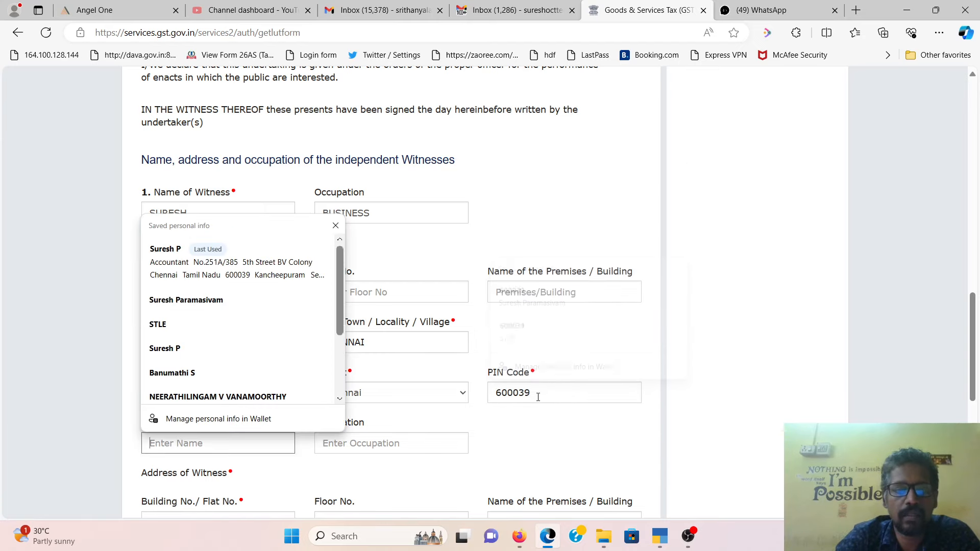
scroll(478, 344, "down", 4)
- Enter the second witness's name, occupation BUSINESS, building number, floor and premises name
type("RAJKUMAR")
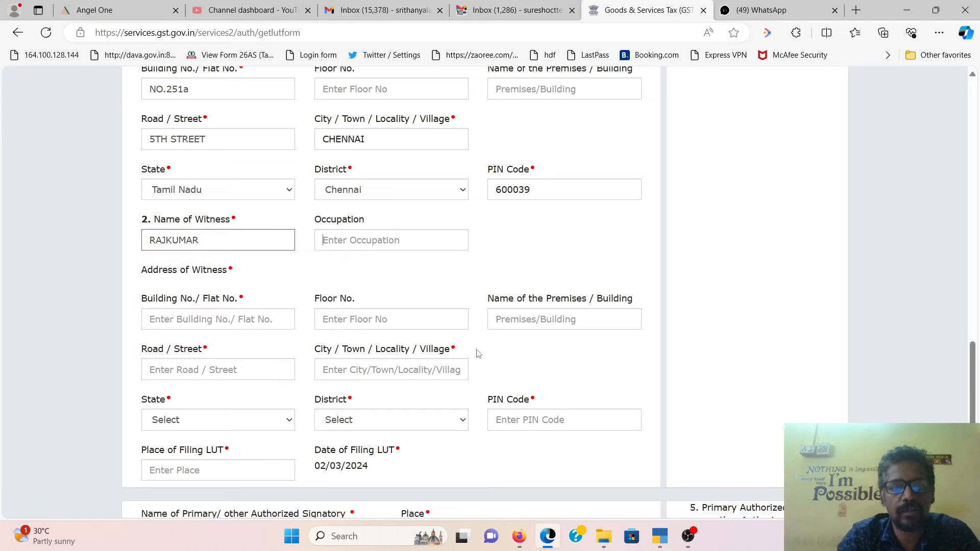
type("BUSINESS")
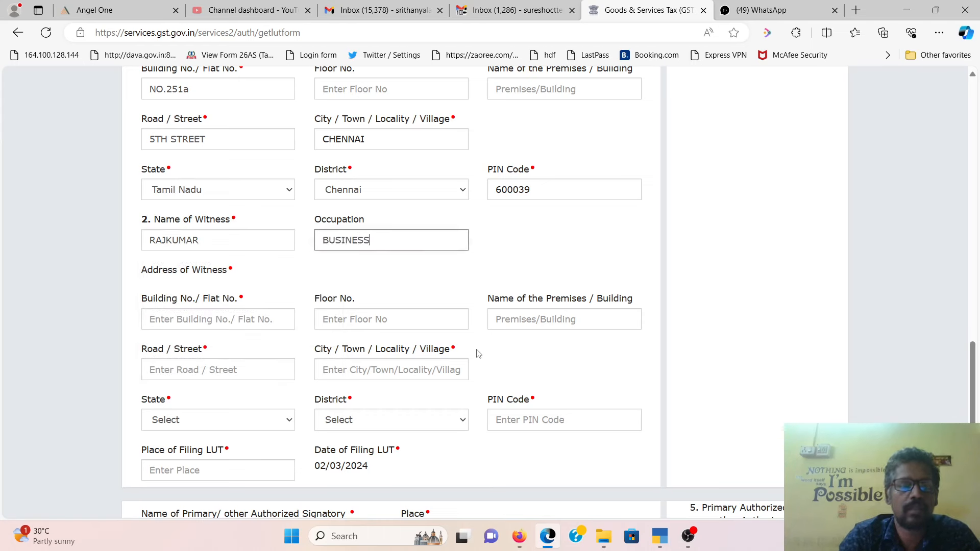
left_click(223, 319)
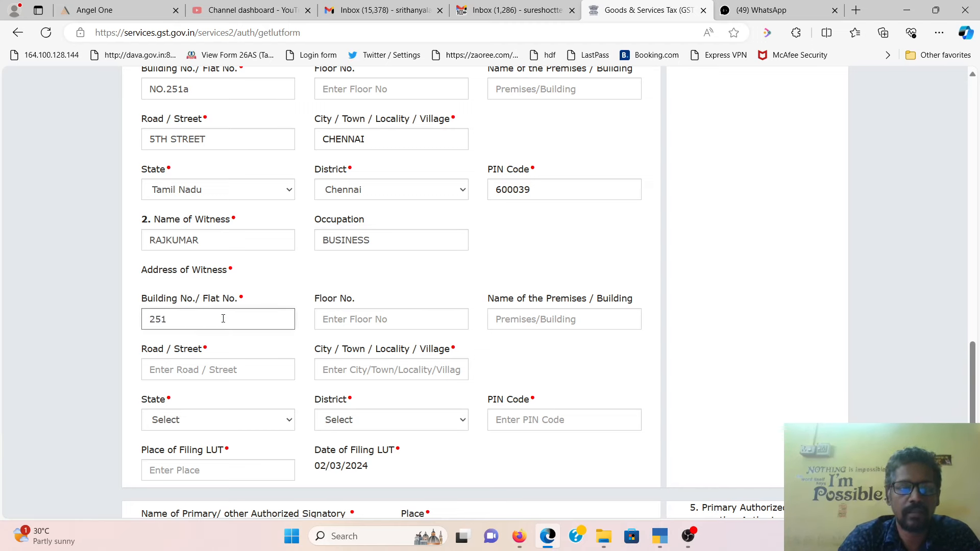
key("Tab")
key("Tab")
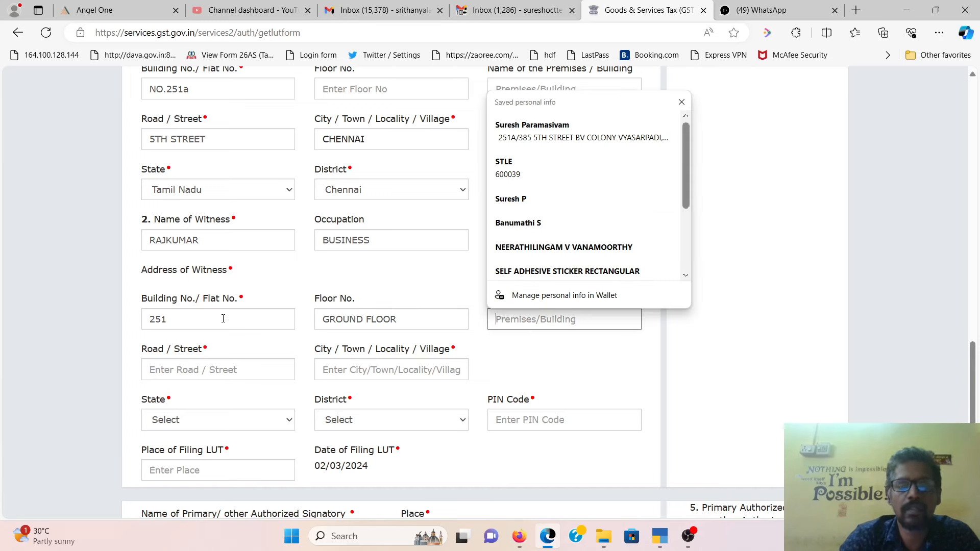
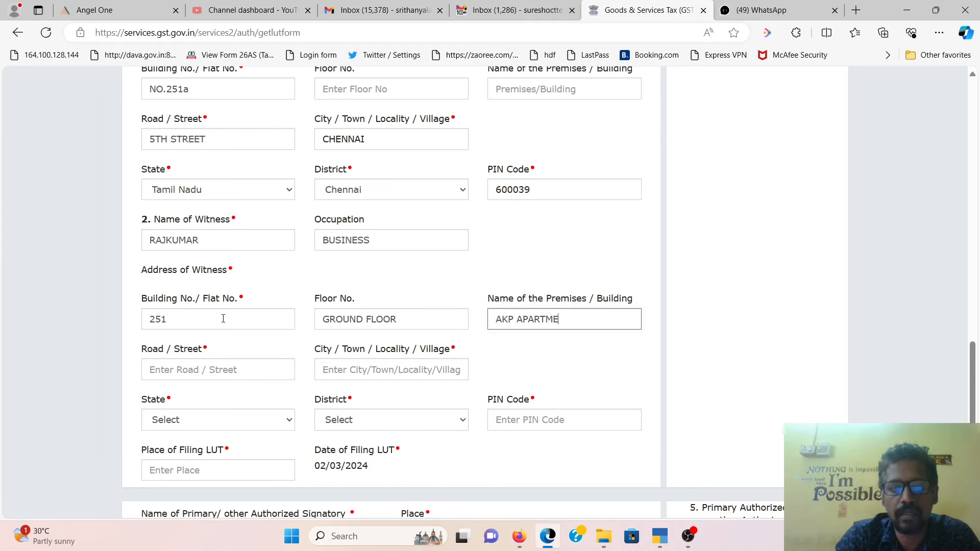
- Add the second witness's road, city Chennai, state Tamil Nadu, district Chennai and PIN code
key("Tab")
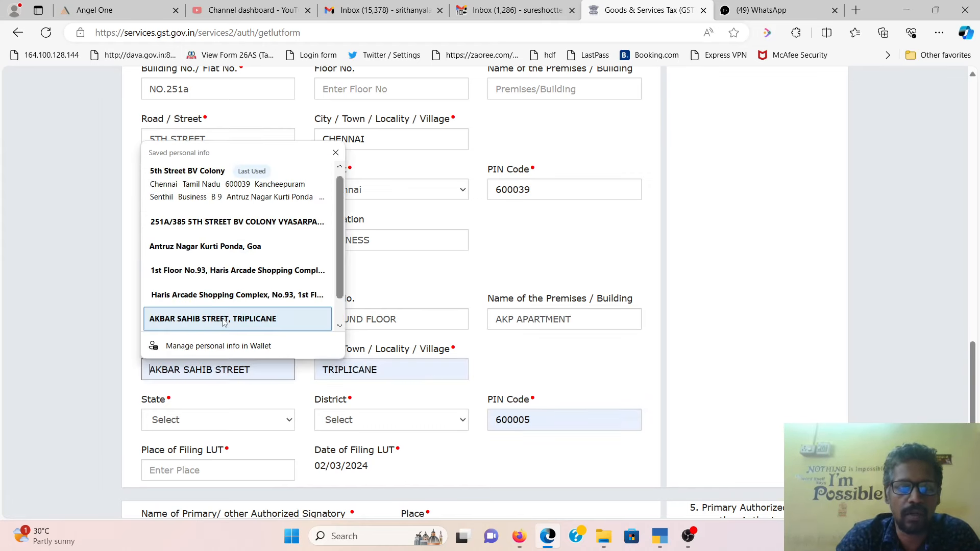
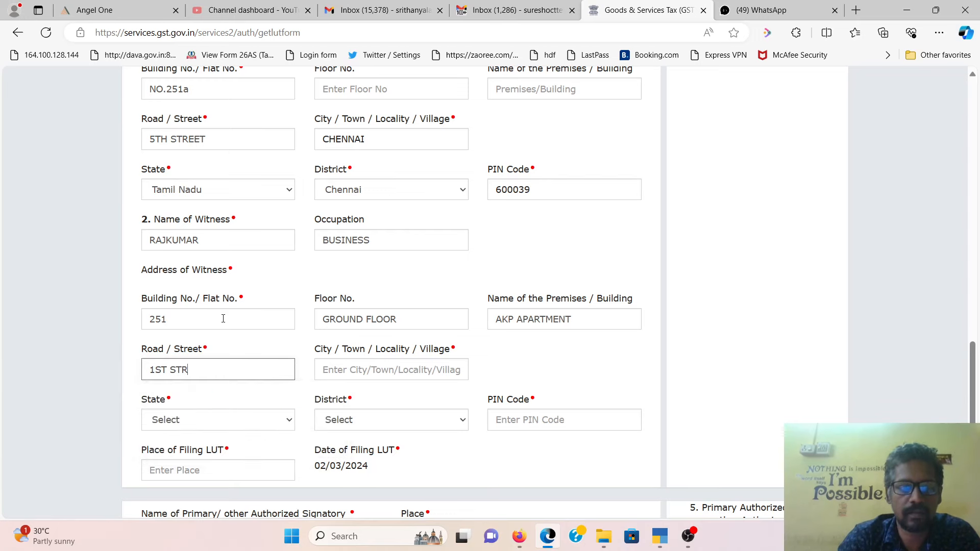
type("CHENNAI")
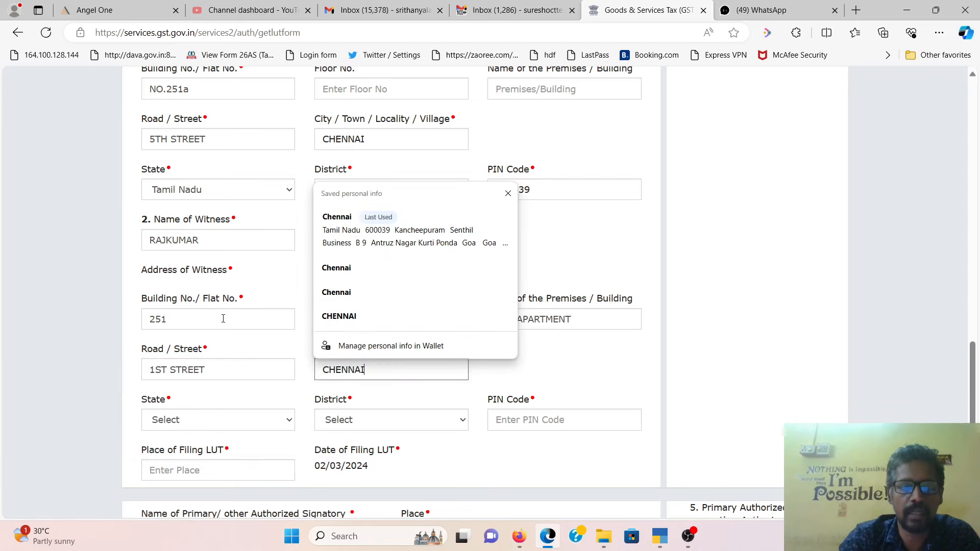
key("Tab")
key("t")
key("Tab")
key("c")
key("Tab")
type("600014")
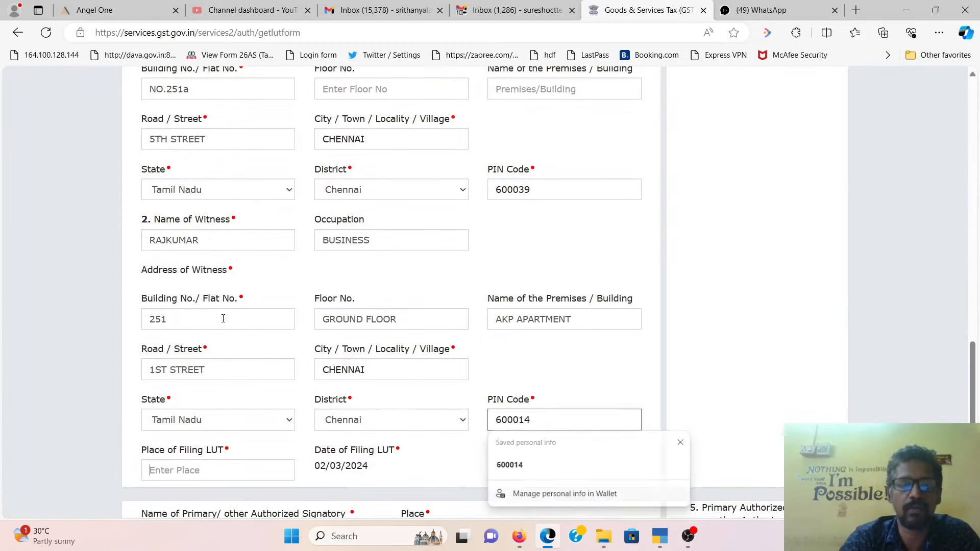
- Set CHENNAI as the place of filing and the signatory's place, then save the LUT draft
key("Tab")
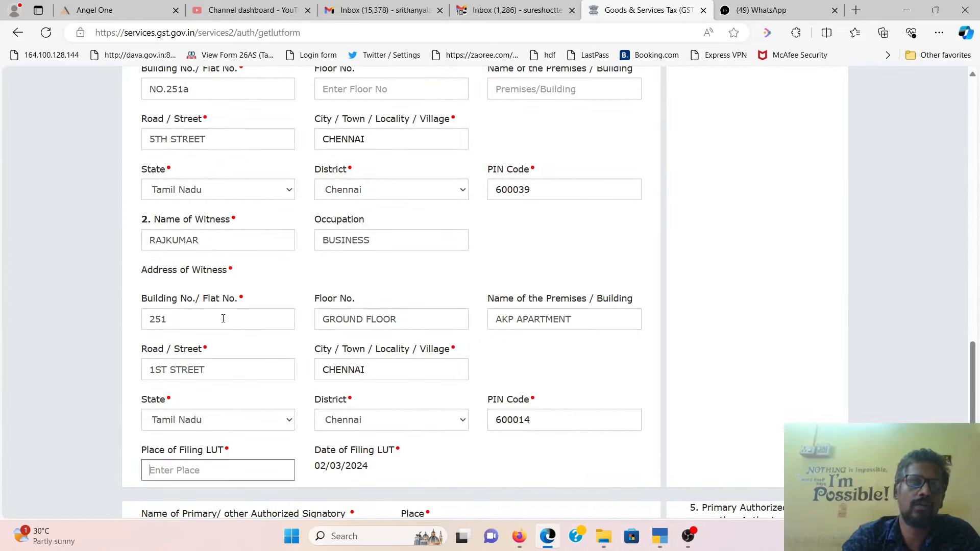
scroll(289, 304, "up", 3)
scroll(368, 342, "down", 5)
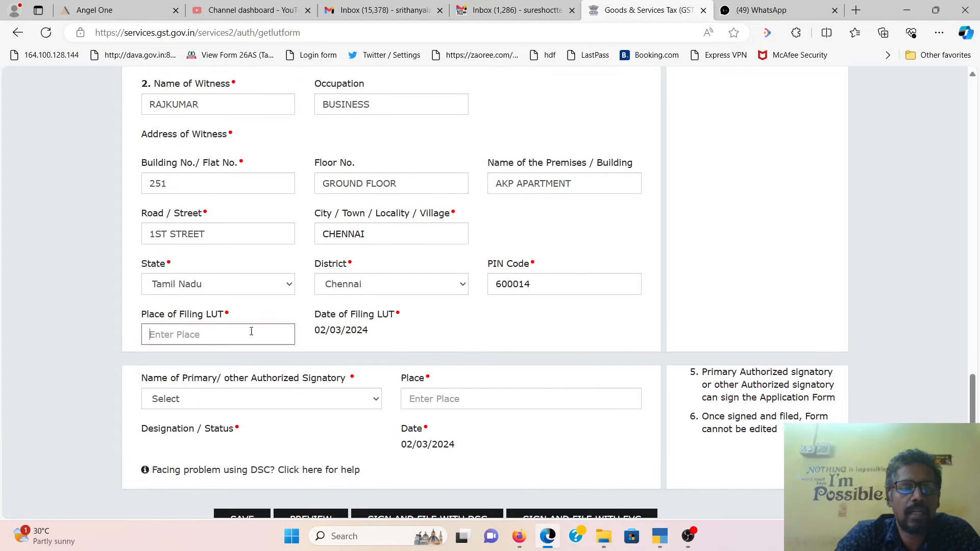
type("CHENNAI")
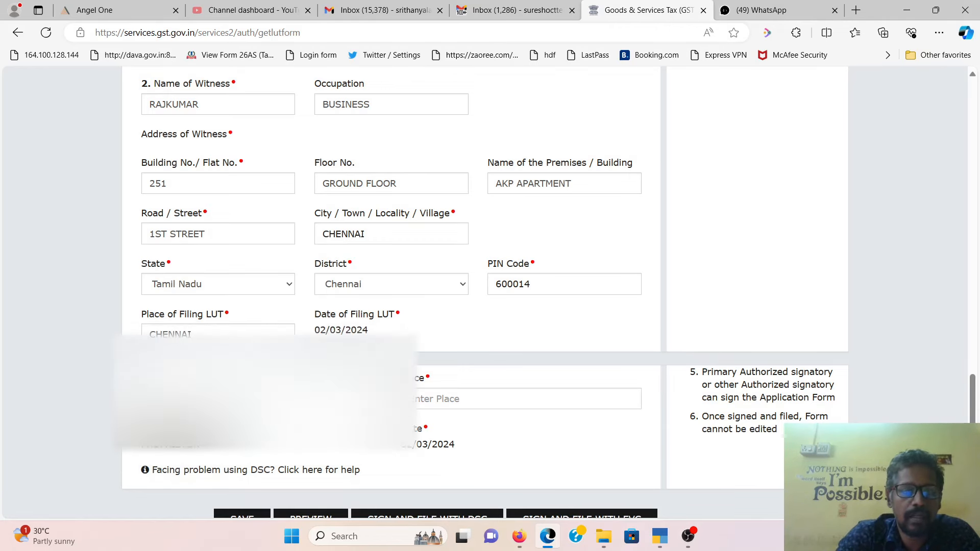
scroll(503, 323, "down", 2)
left_click(504, 309)
type("CHENN")
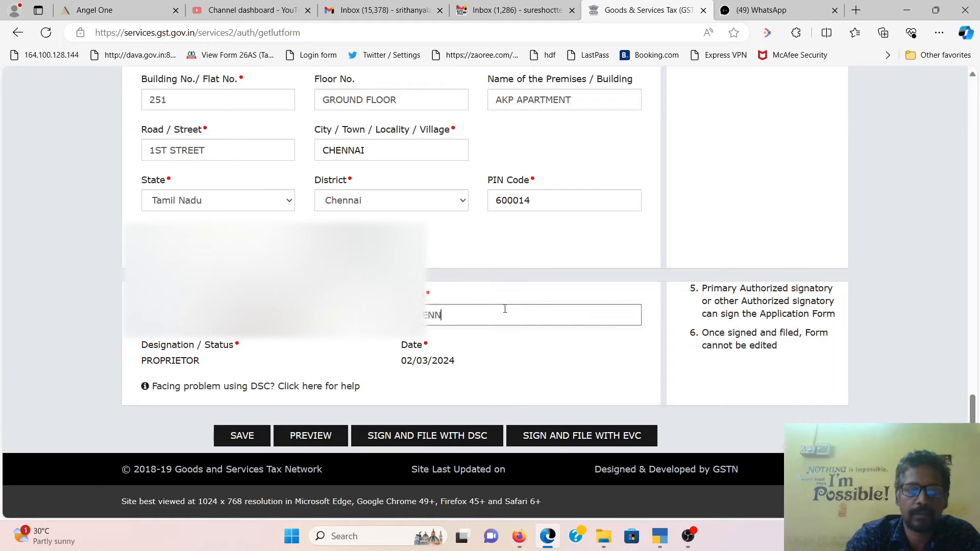
type("AI")
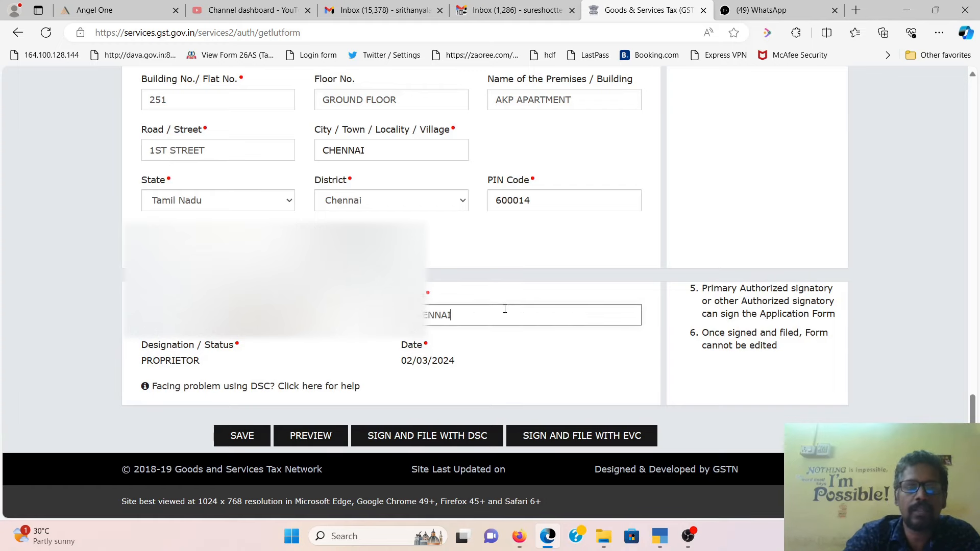
left_click(242, 436)
- Re-enter the missing signatory place and sign and file the LUT with EVC
scroll(313, 340, "down", 20)
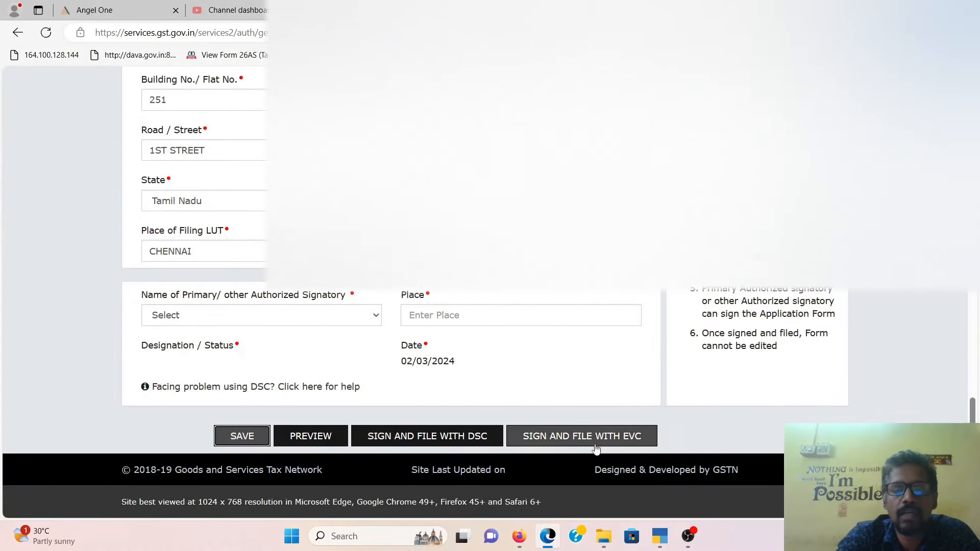
left_click(610, 444)
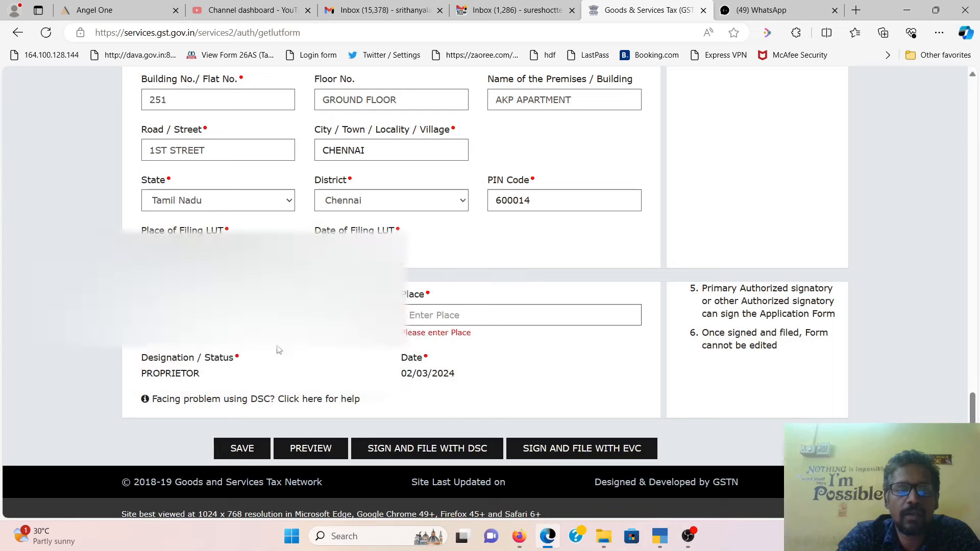
left_click(525, 321)
type("CHER")
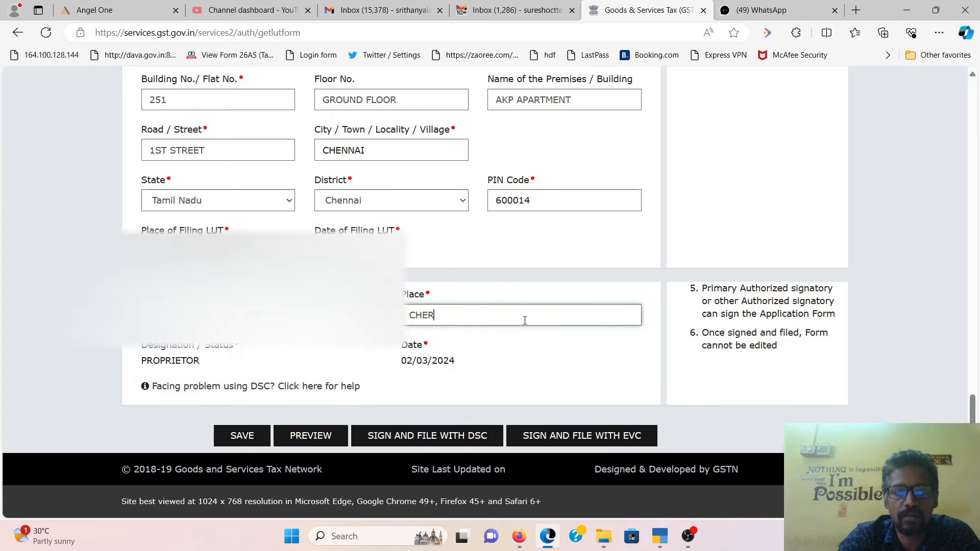
key("BackSpace")
type("NNAI")
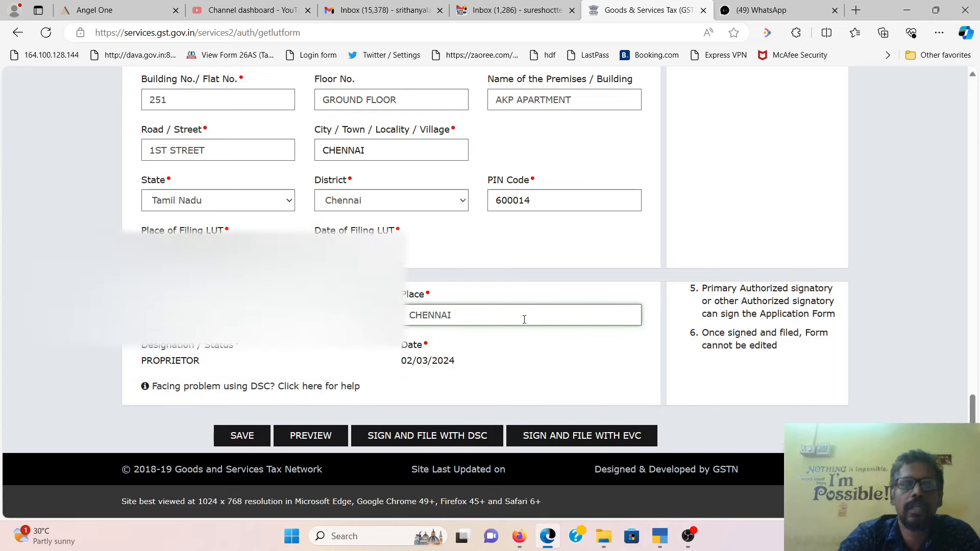
left_click(590, 438)
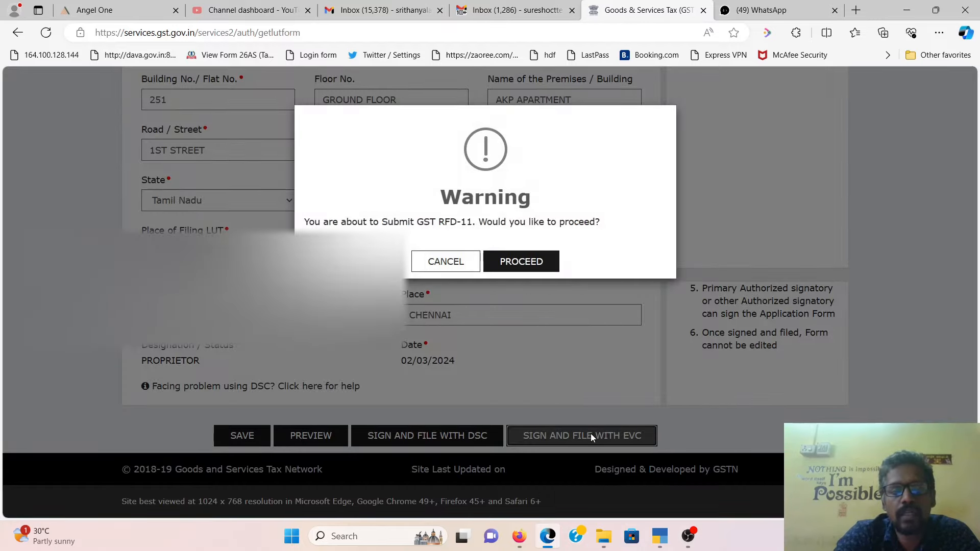
- Confirm the GST RFD-11 submission, then close the OTP verification dialog without entering a code
left_click(514, 260)
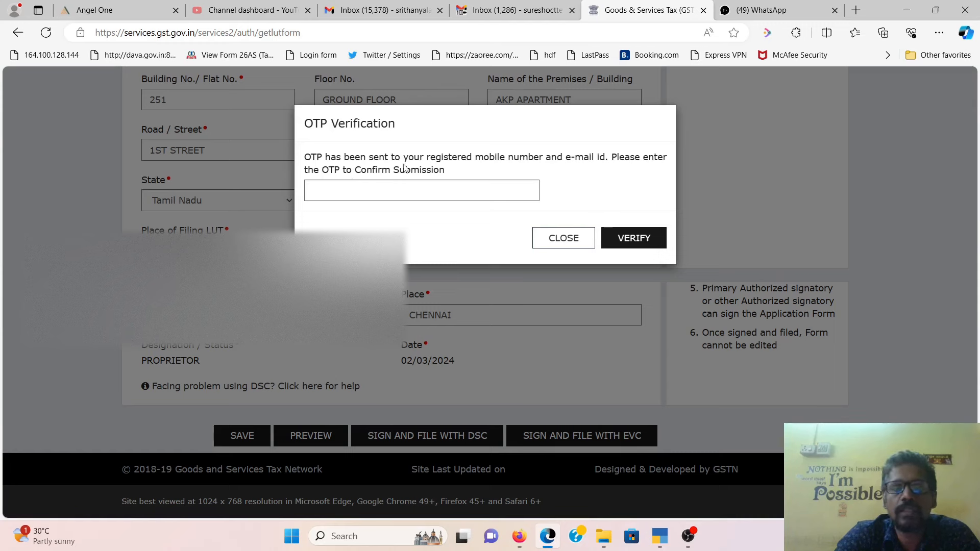
left_click(409, 192)
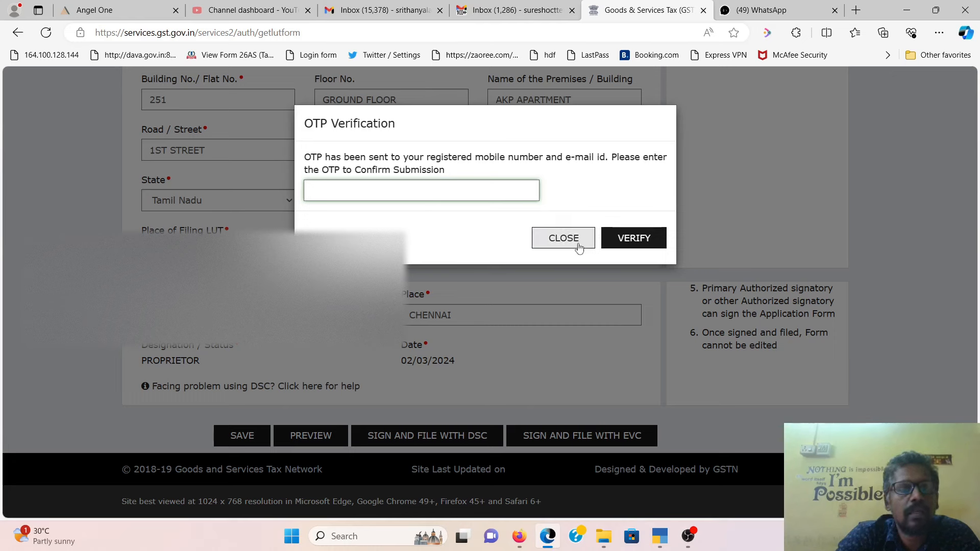
left_click(549, 239)
scroll(550, 242, "up", 20)
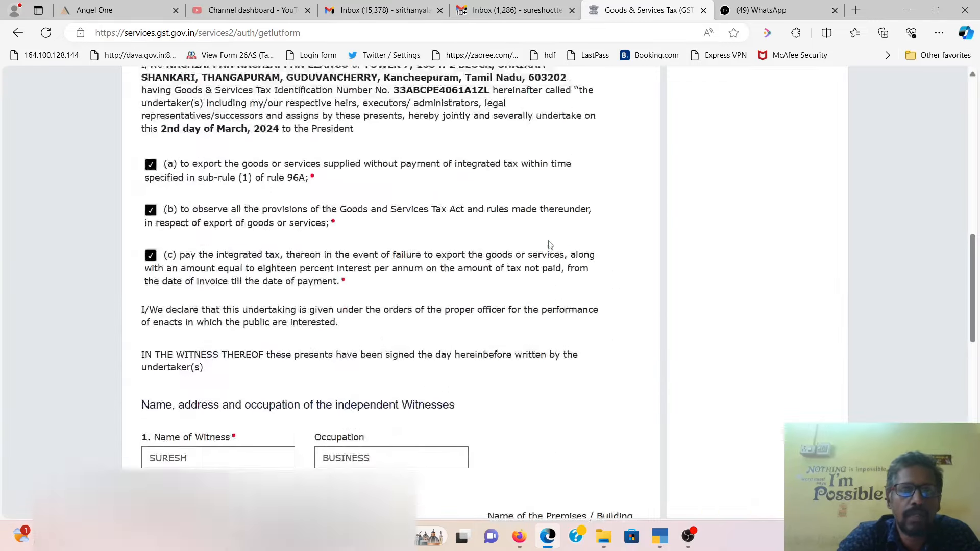
- Go to Services > View My Submitted LUTs and choose Application Type Letter Of Undertaking
scroll(549, 245, "up", 4)
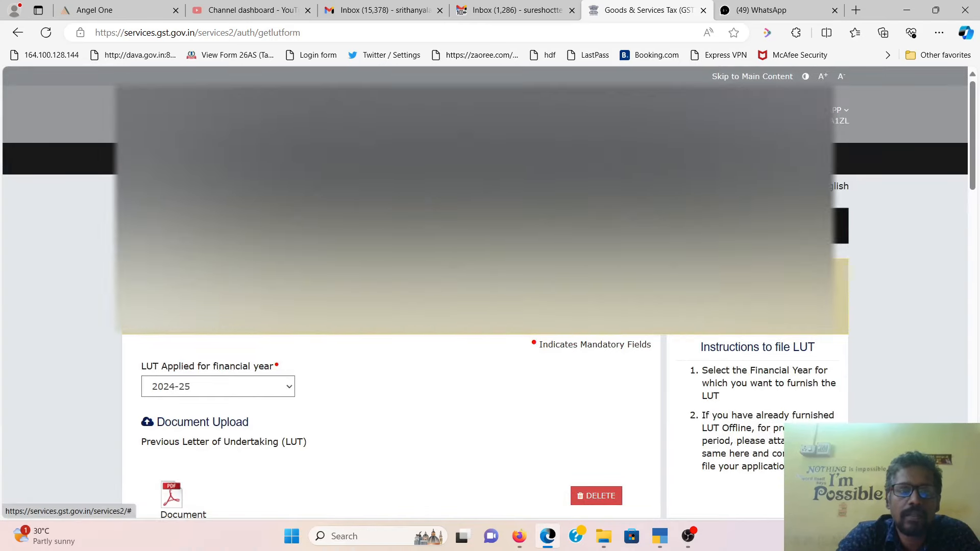
left_click(213, 159)
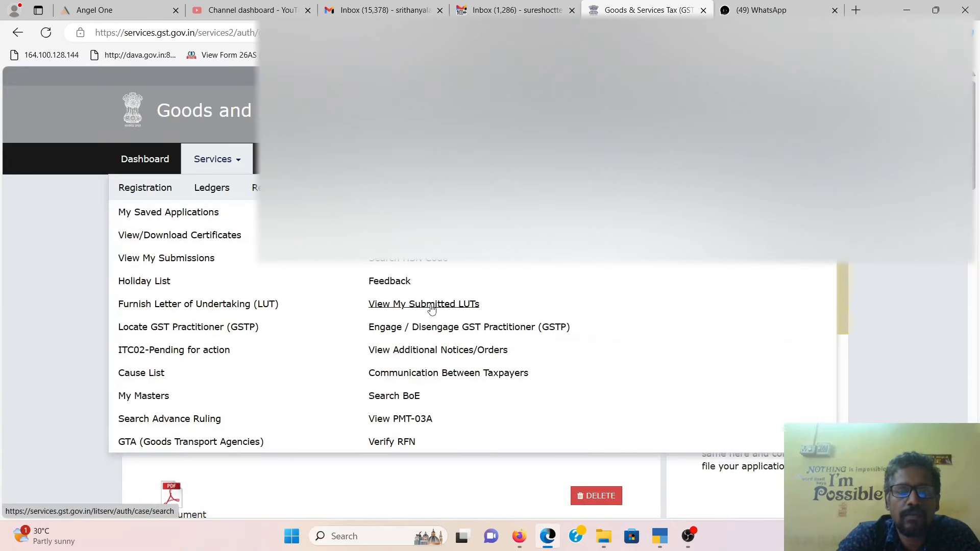
left_click(430, 305)
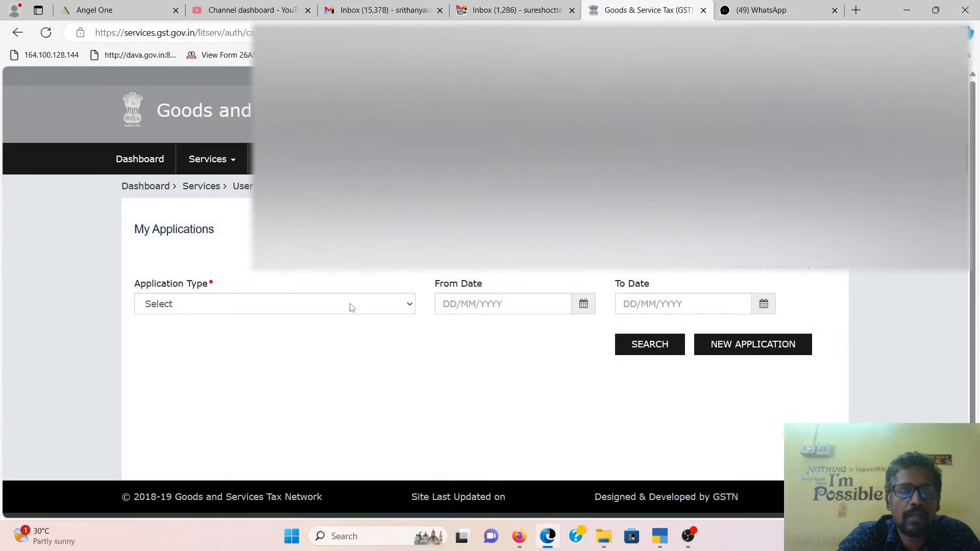
left_click(351, 307)
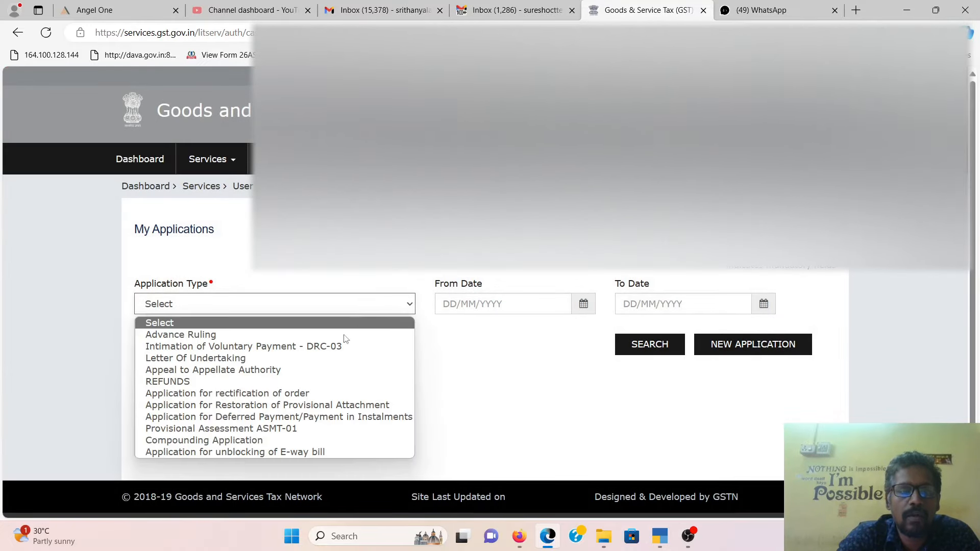
left_click(335, 363)
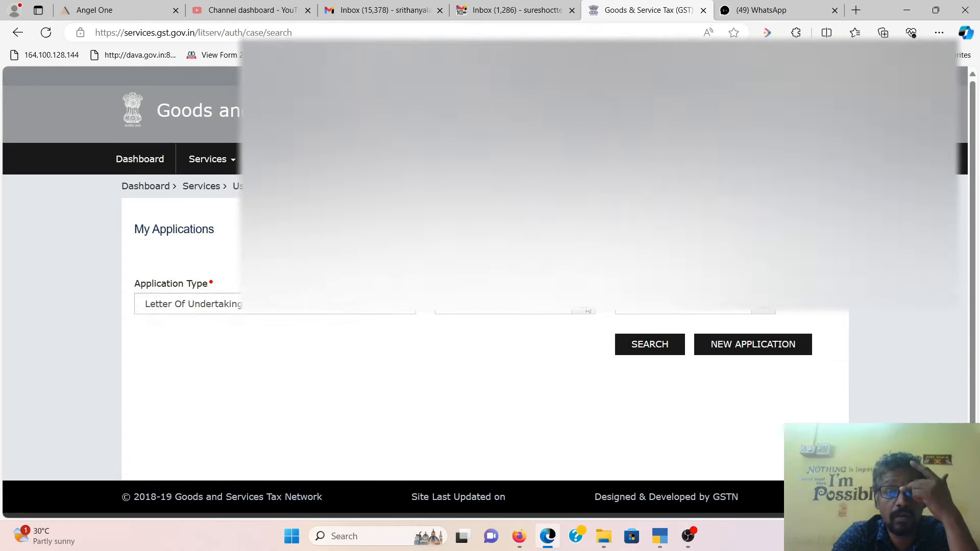
- Adjust the date range calendars to the following months to bring up the 01/08/2022 LUT
left_click(586, 307)
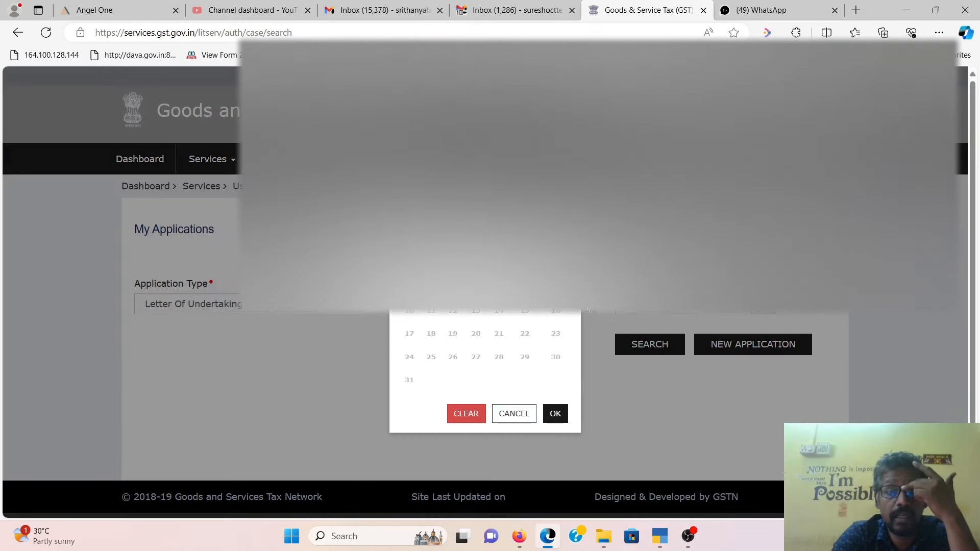
left_click(516, 415)
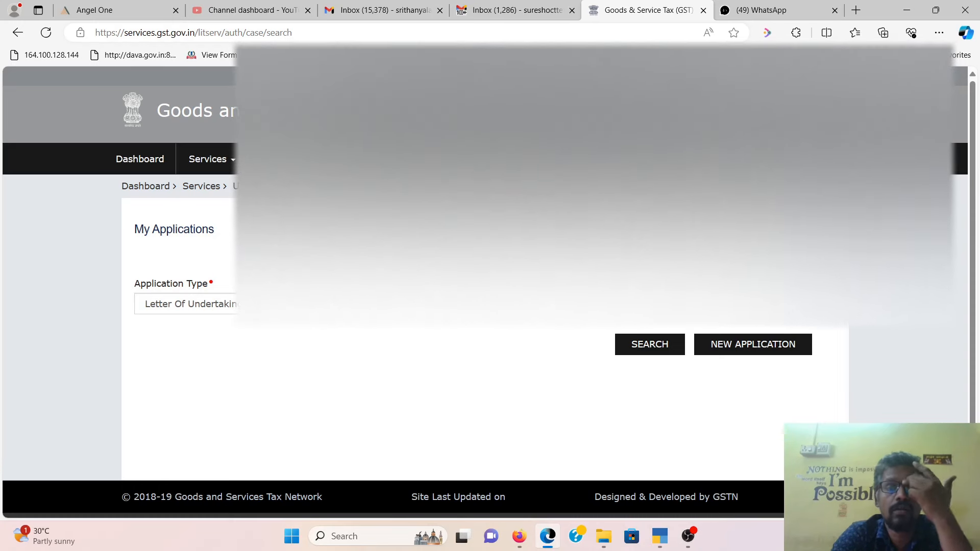
left_click(819, 306)
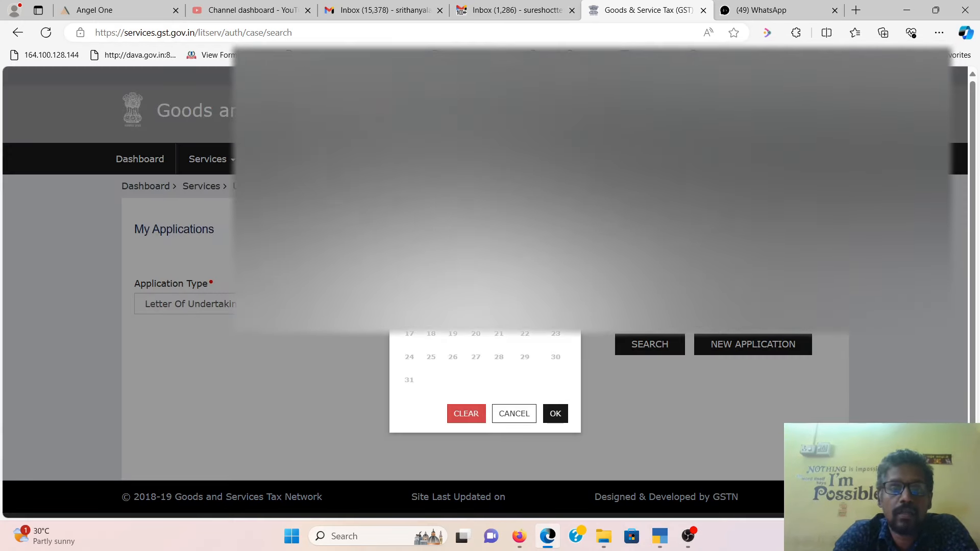
left_click(475, 310)
left_click(485, 285)
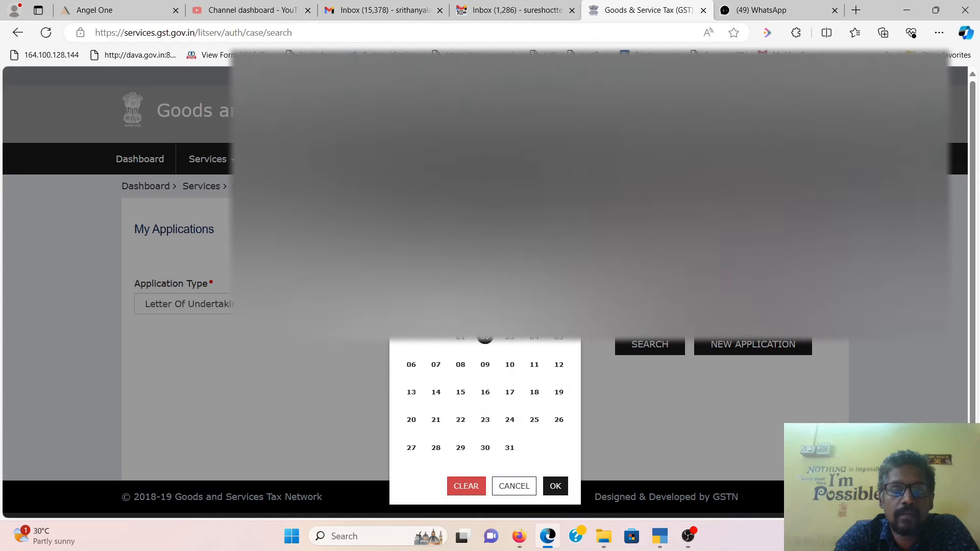
left_click(559, 255)
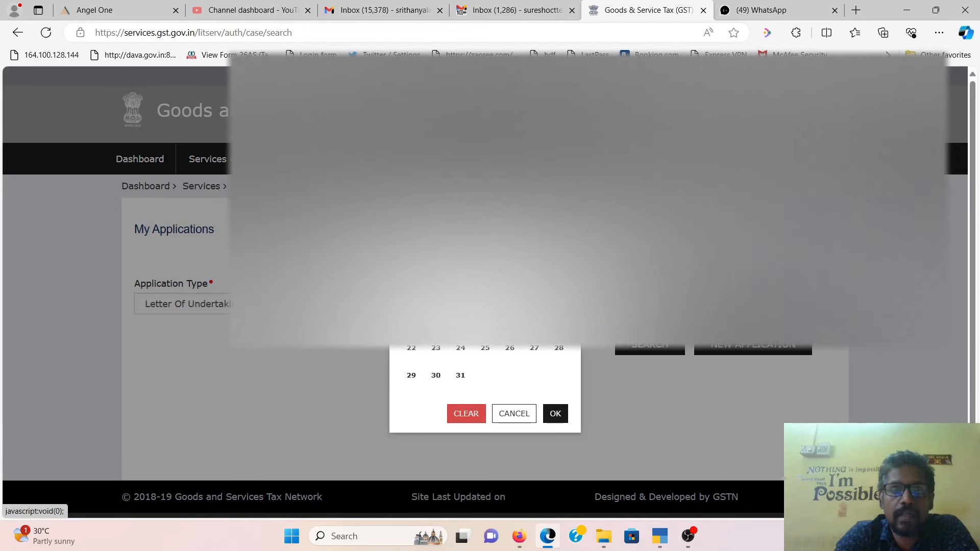
left_click(562, 135)
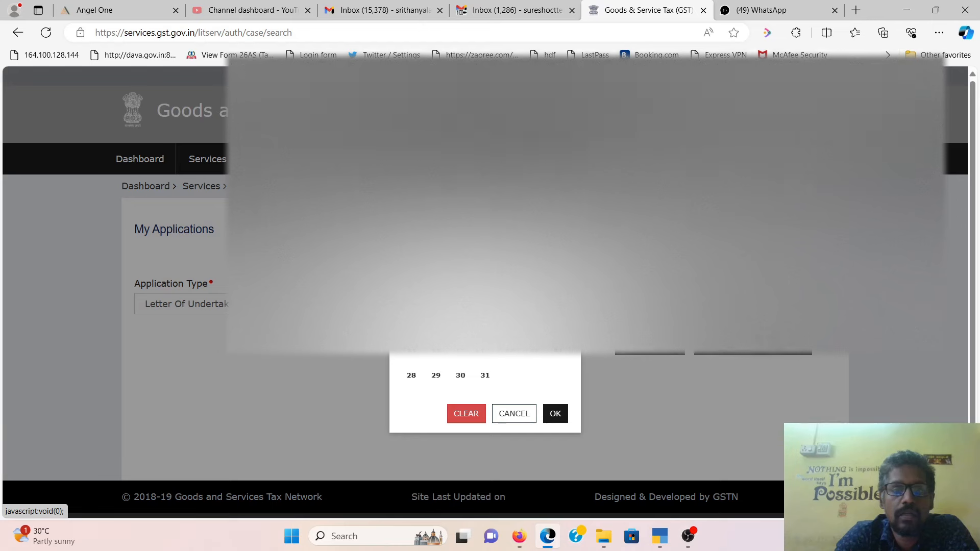
left_click(485, 316)
left_click(714, 304)
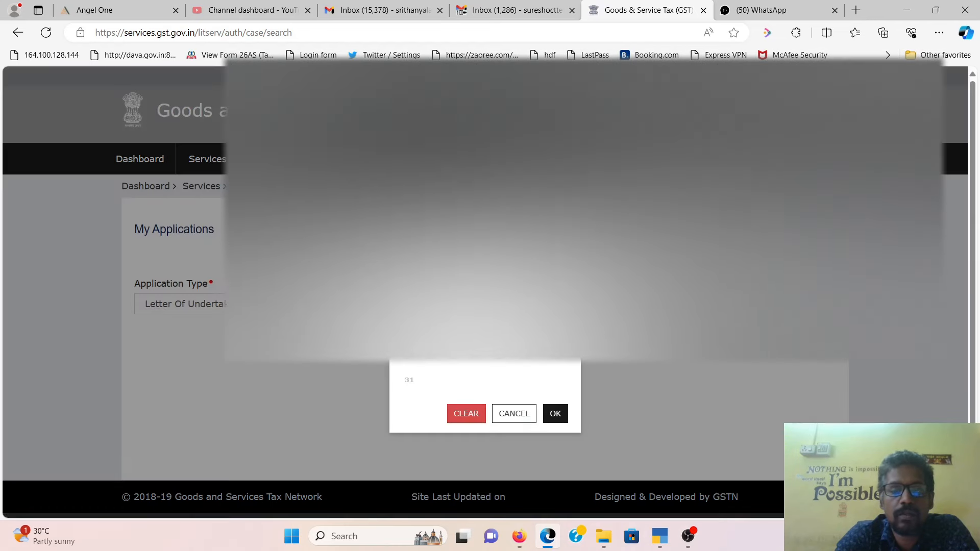
left_click(485, 316)
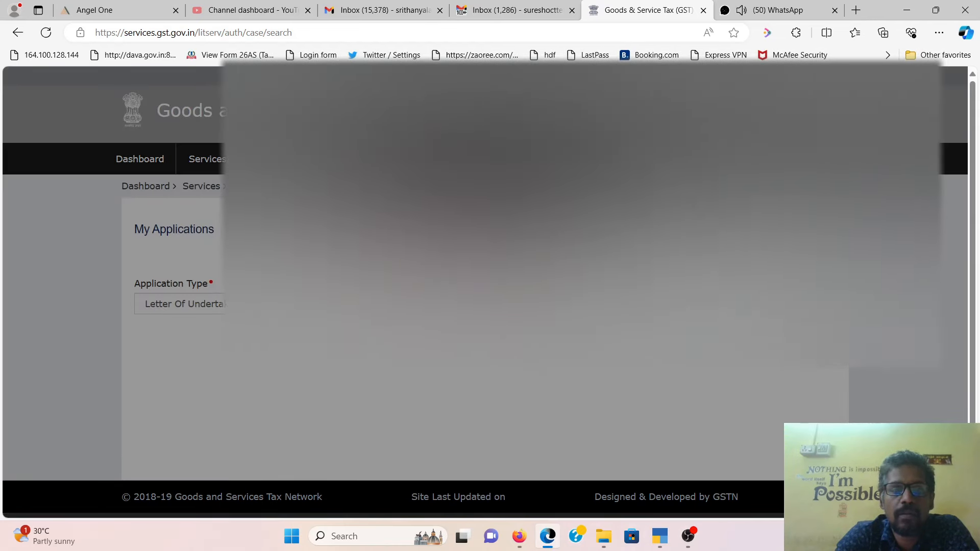
left_click(556, 168)
left_click(556, 168)
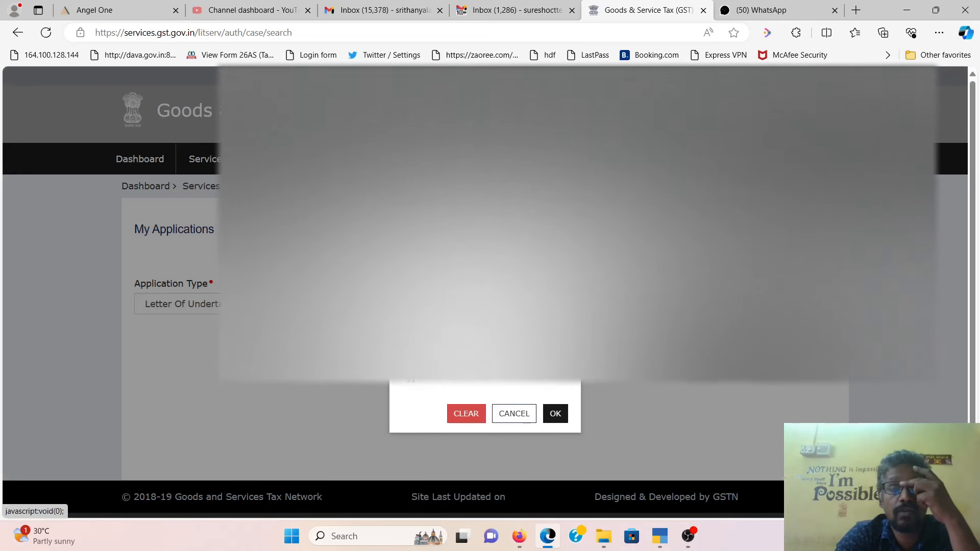
left_click(534, 380)
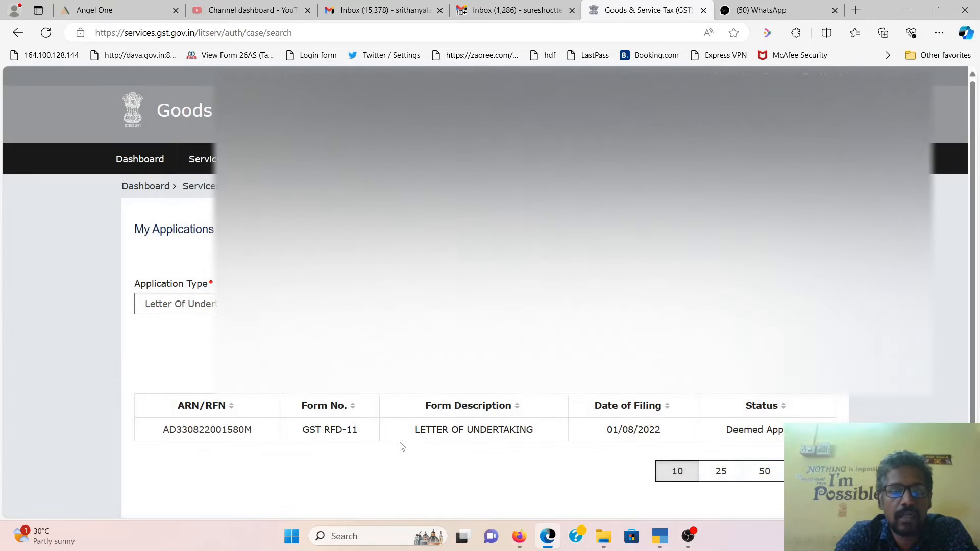
- Open the ARN of the 01/08/2022 LUT and review its witnesses and filing place Kancheepuram
scroll(246, 412, "down", 2)
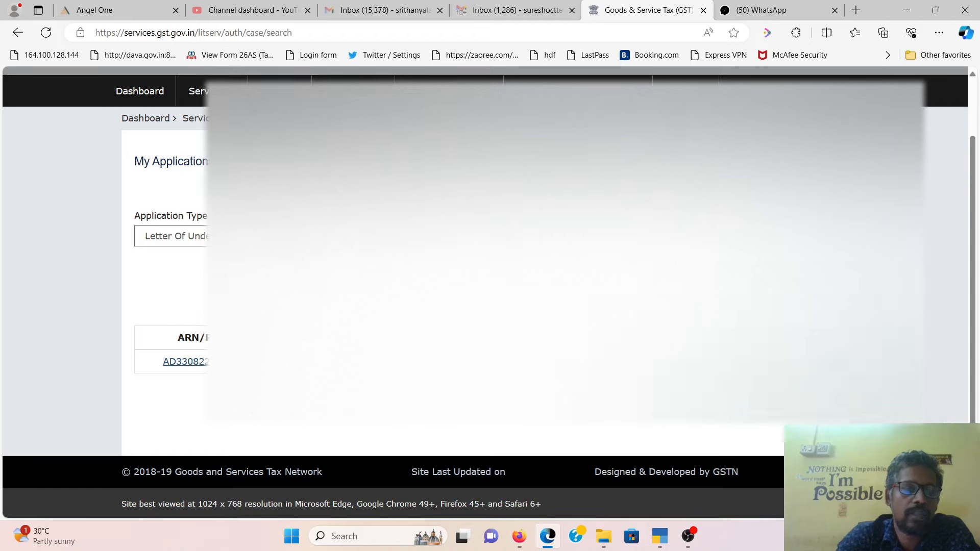
left_click(219, 363)
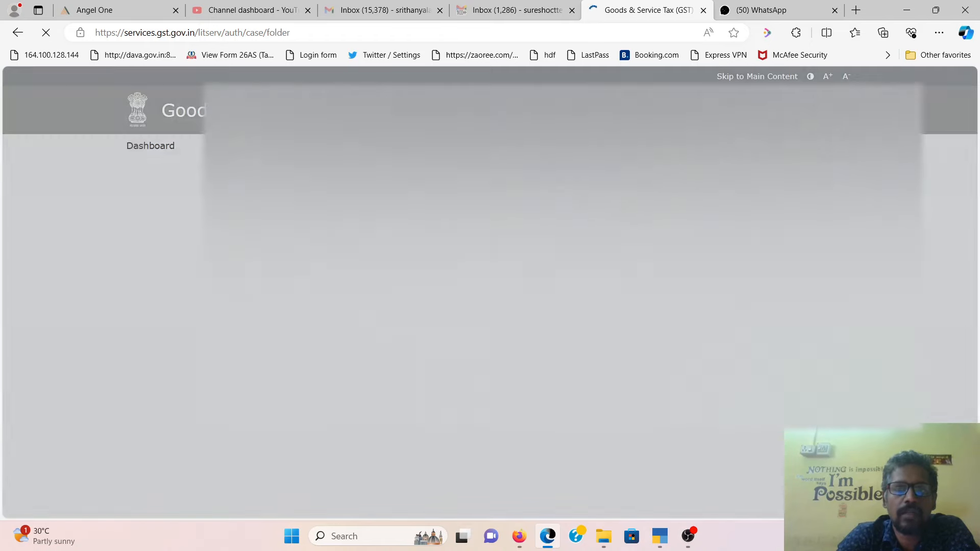
scroll(536, 286, "down", 14)
scroll(536, 285, "down", 10)
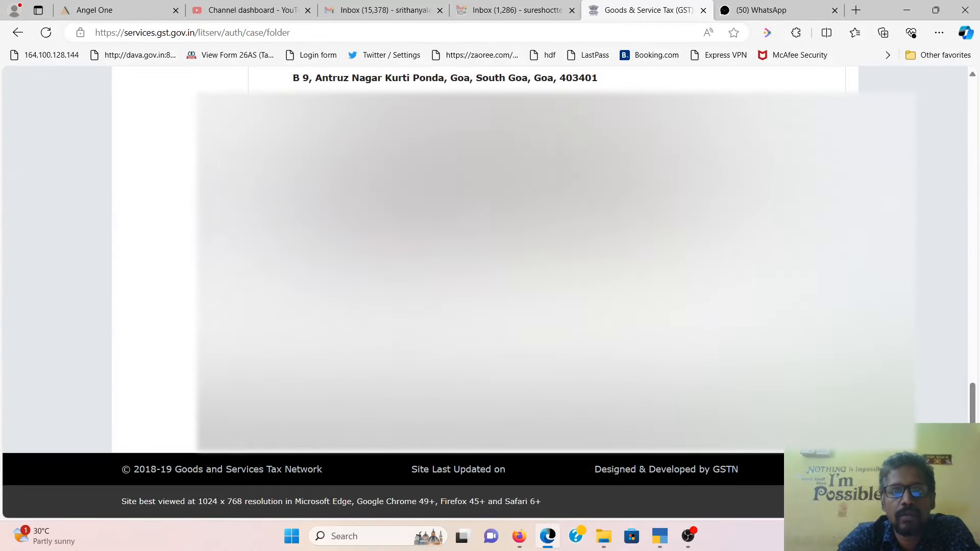
scroll(490, 286, "up", 10)
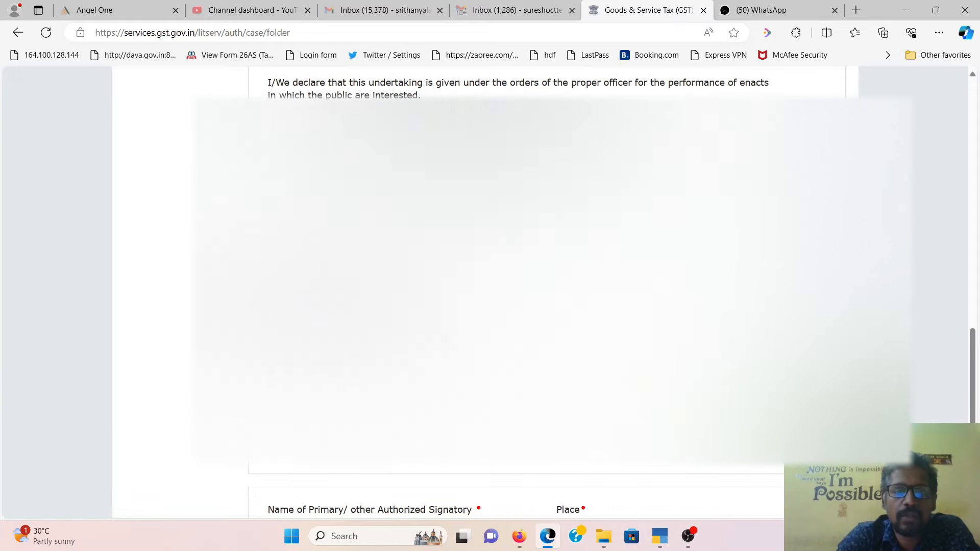
scroll(490, 286, "up", 10)
scroll(490, 286, "down", 10)
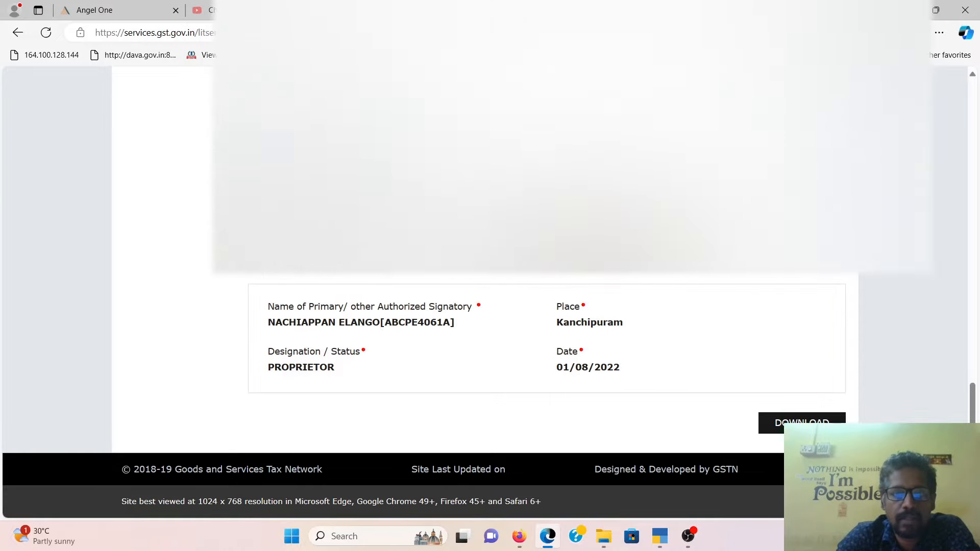
scroll(571, 183, "up", 20)
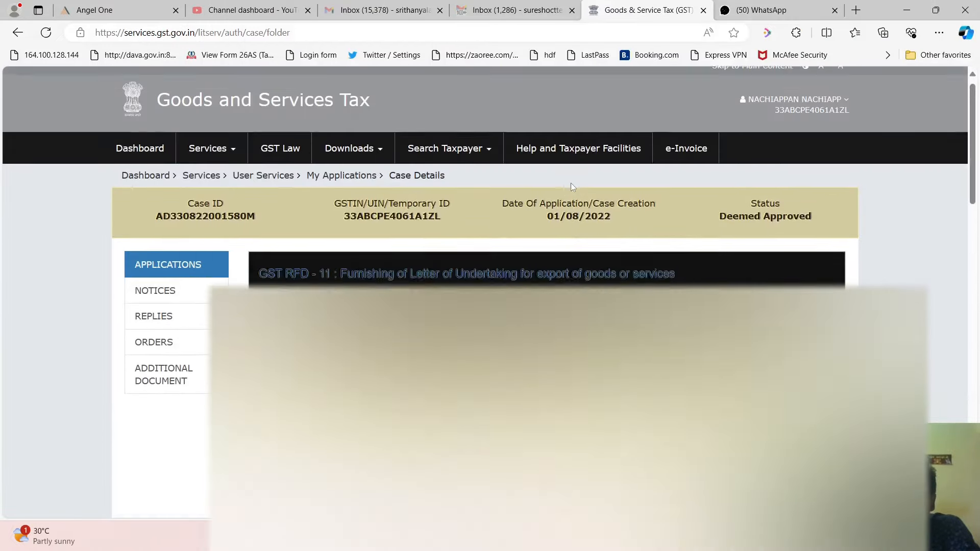
scroll(570, 182, "down", 15)
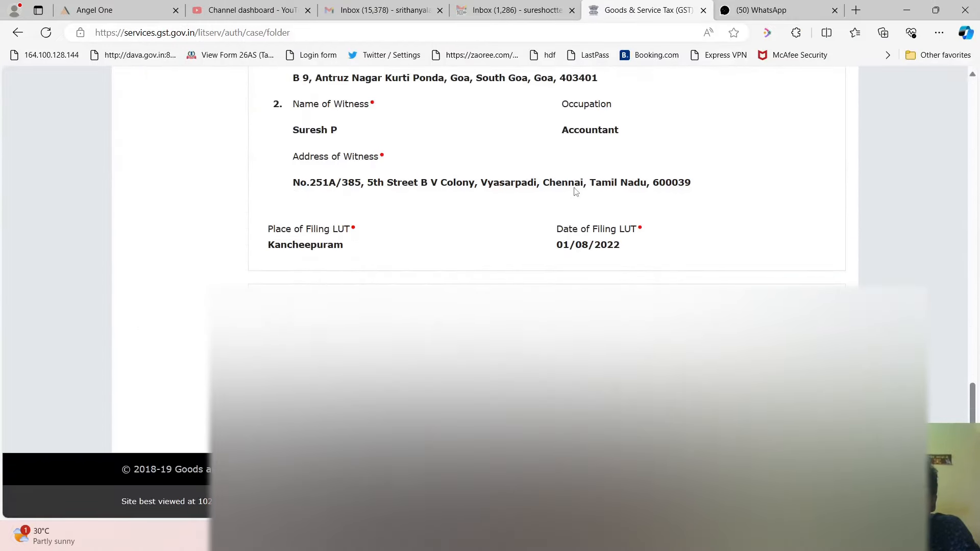